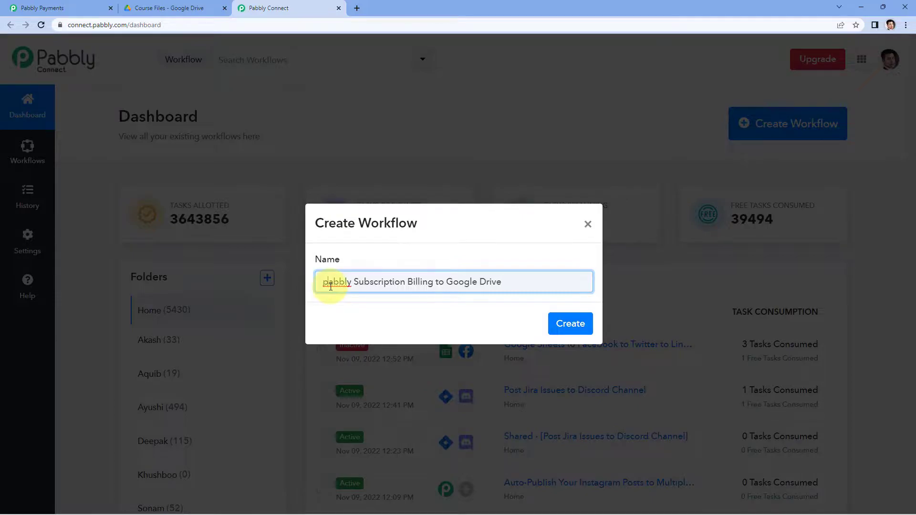
Create the workflow under the name Pabbly Subscription Billing to Google Drive.
left_click(570, 322)
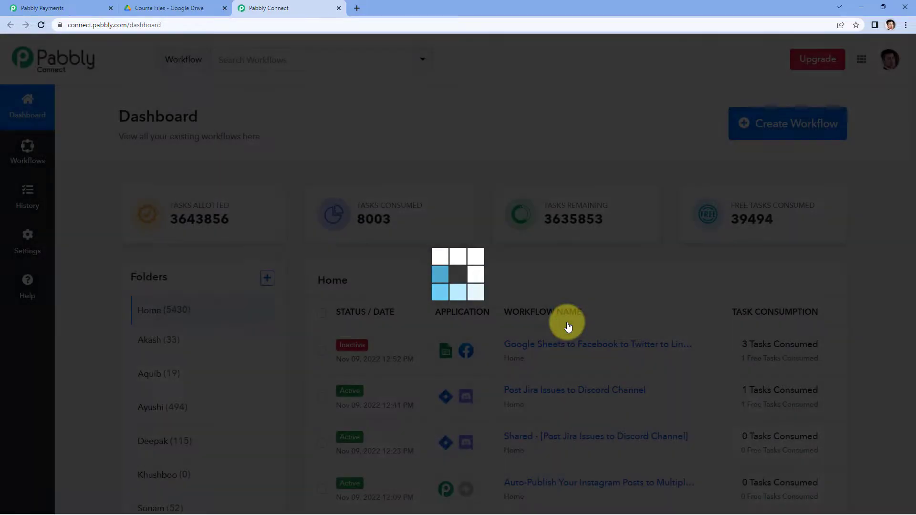
left_click(271, 196)
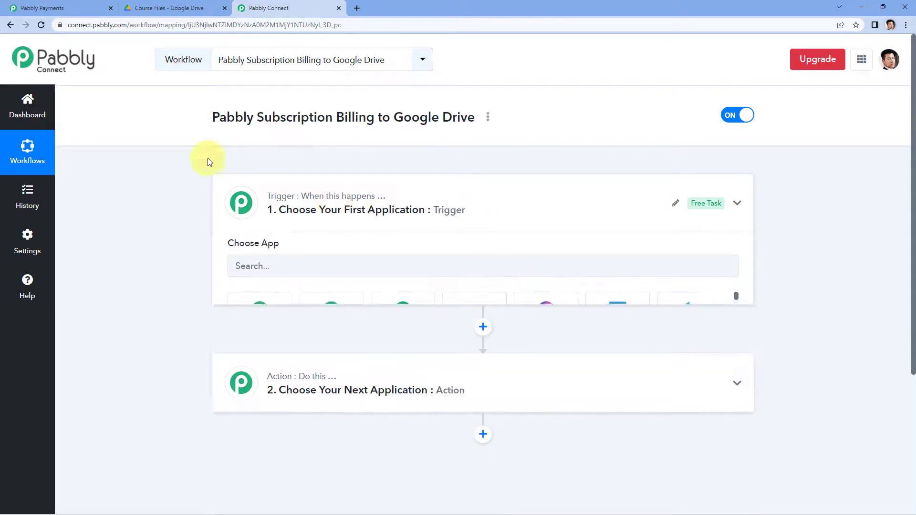
scroll(153, 157, "down", 1)
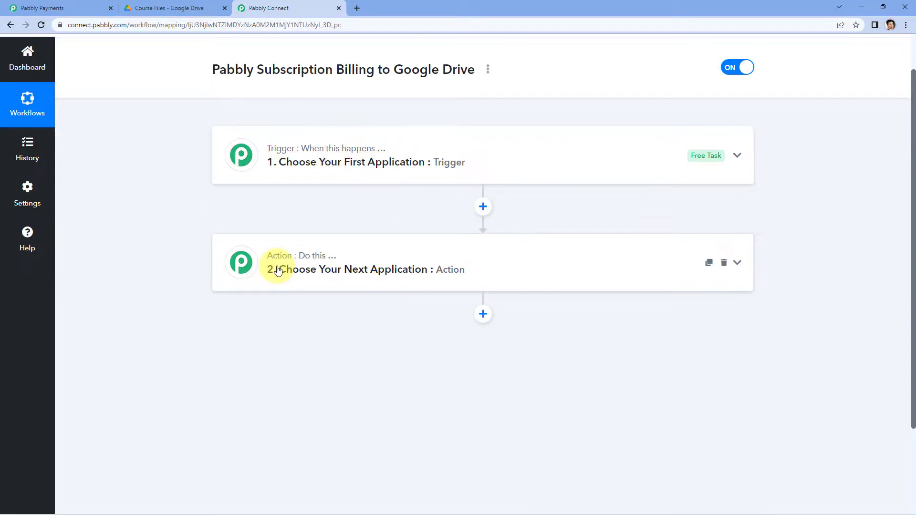
Find Pabbly Subscription Billing in the trigger's app list and choose it as the workflow's first application.
left_click(408, 149)
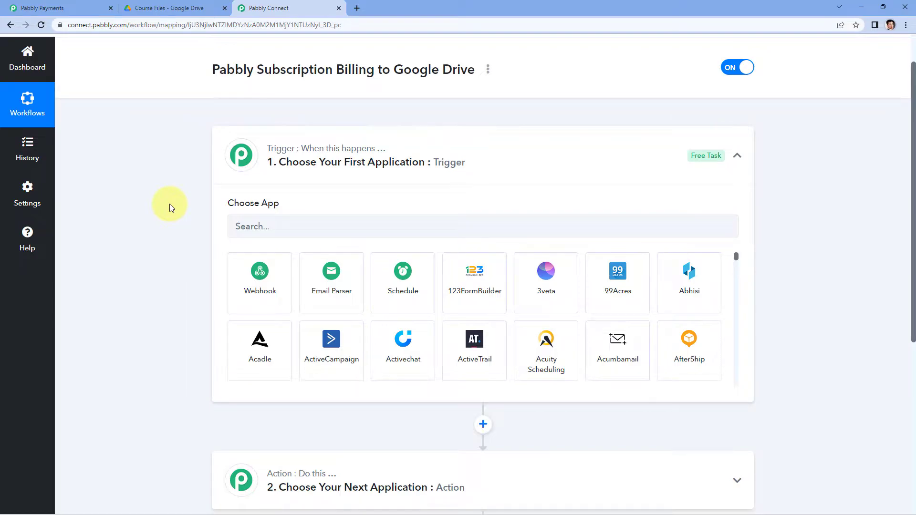
scroll(170, 204, "down", 1)
left_click(282, 176)
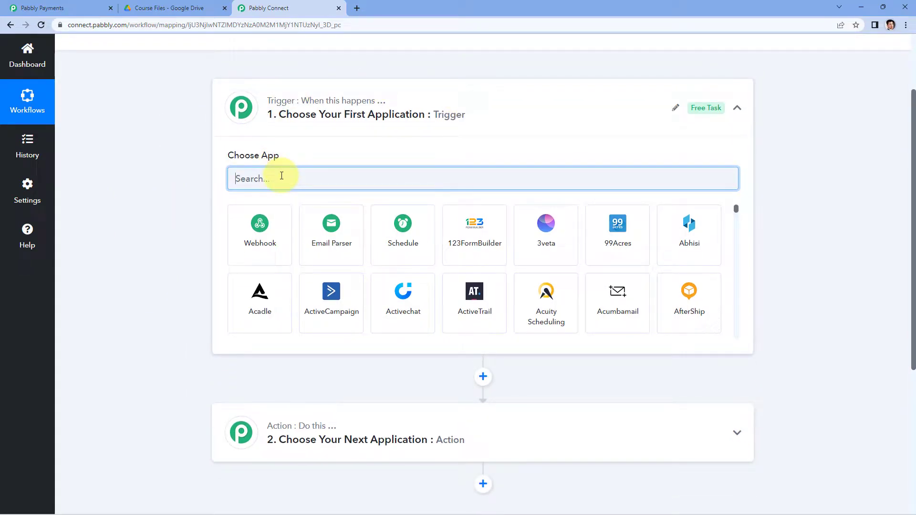
type("Pabbly Sb")
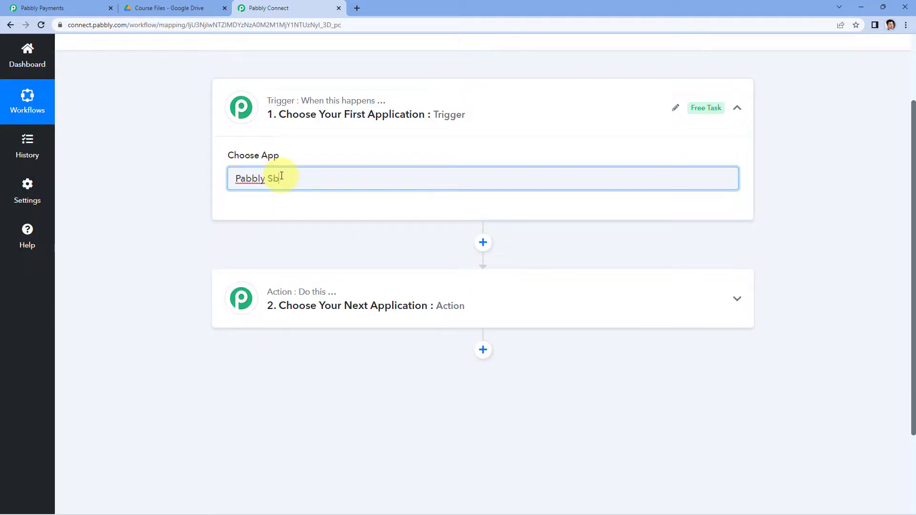
key("BackSpace")
type("ubs")
left_click(261, 205)
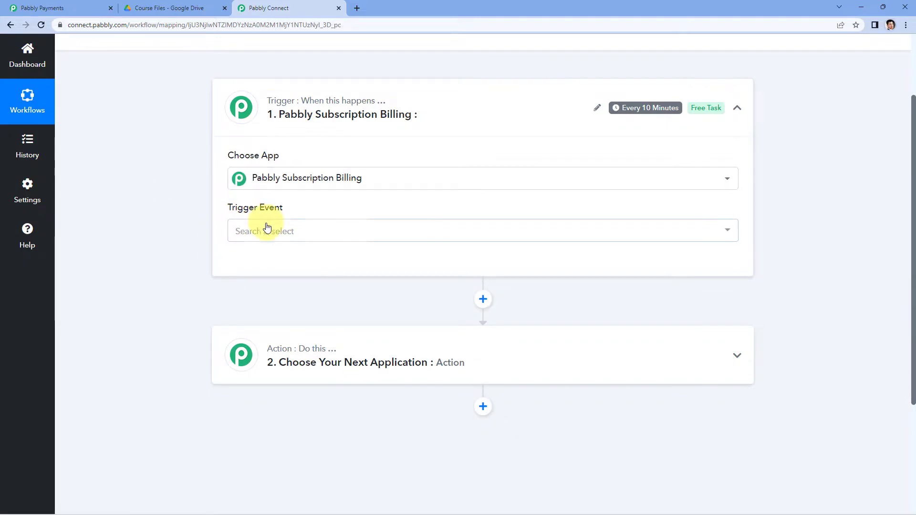
Set the trigger event to Subscription Cancelled.
left_click(331, 230)
scroll(184, 211, "down", 3)
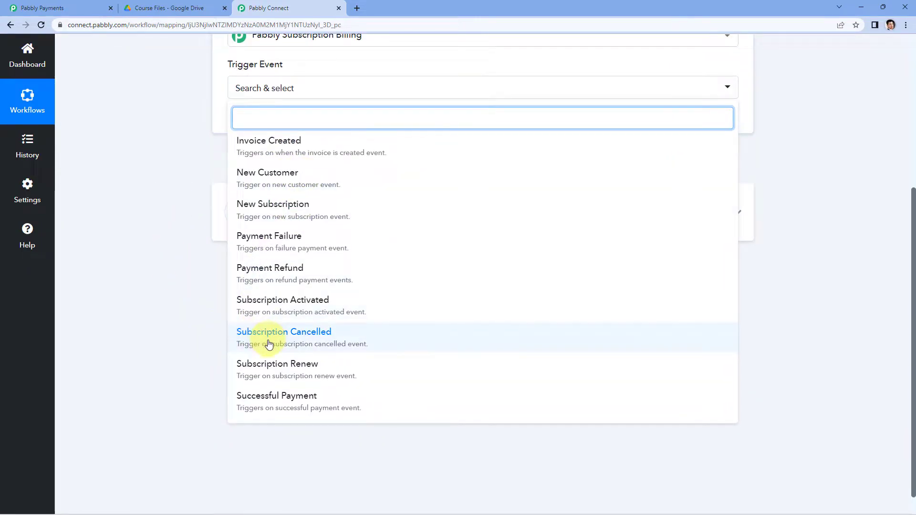
left_click(368, 343)
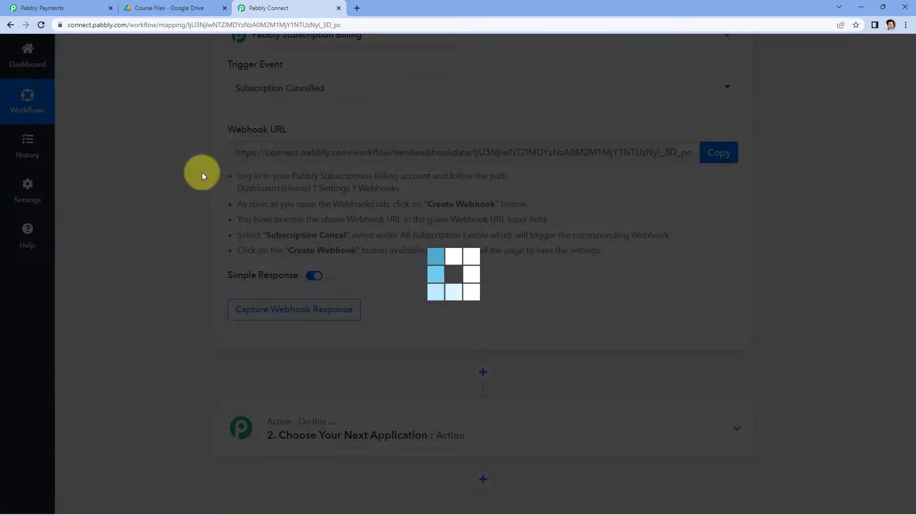
Copy the trigger's webhook URL and go through the webhook setup instructions below it.
scroll(206, 176, "up", 1)
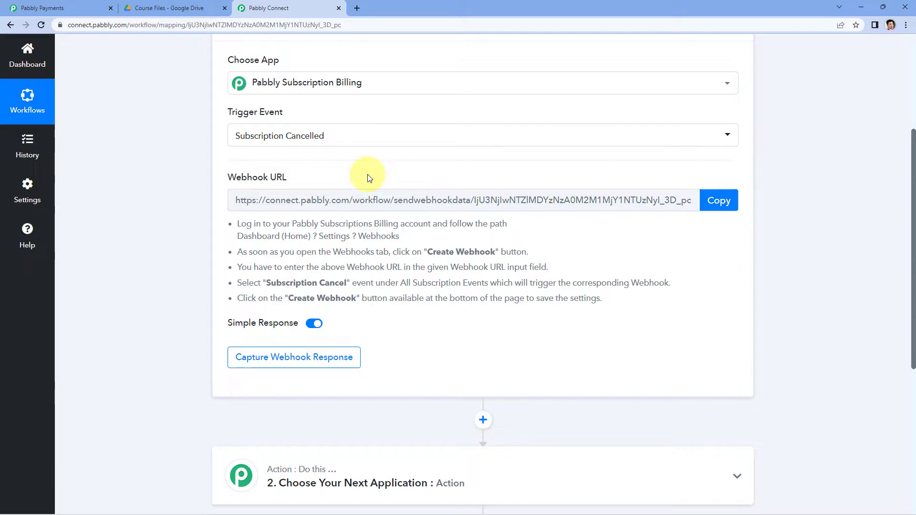
left_click(719, 201)
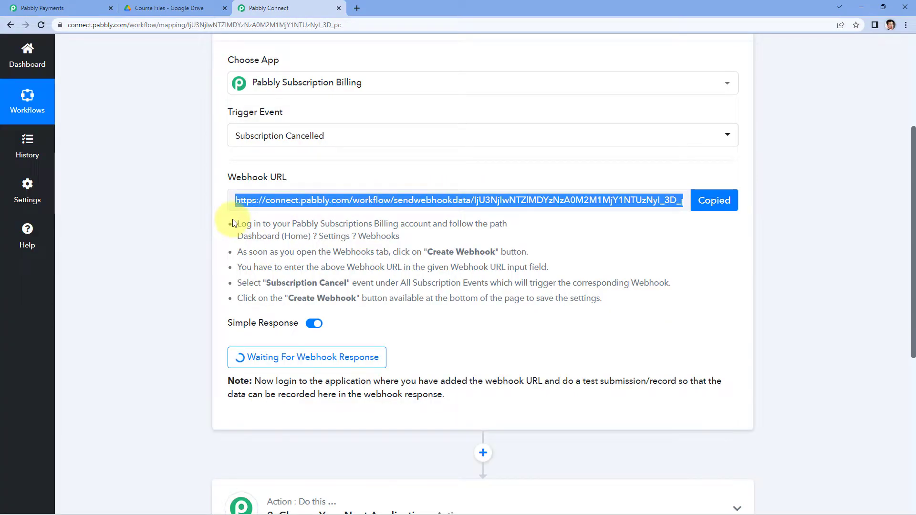
left_click_drag(233, 221, 617, 307)
left_click(615, 305)
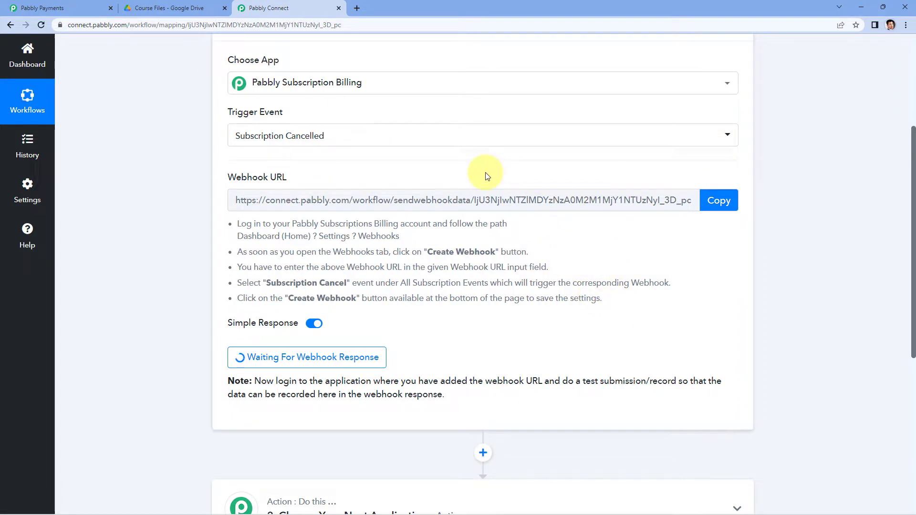
Switch to Pabbly Subscription Billing and start adding a new webhook in its webhook settings.
left_click(79, 5)
left_click(44, 103)
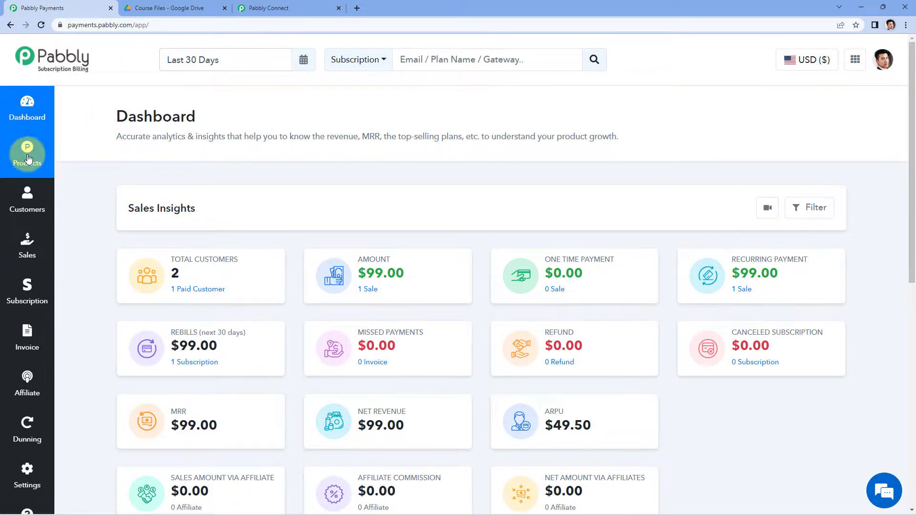
scroll(19, 179, "down", 3)
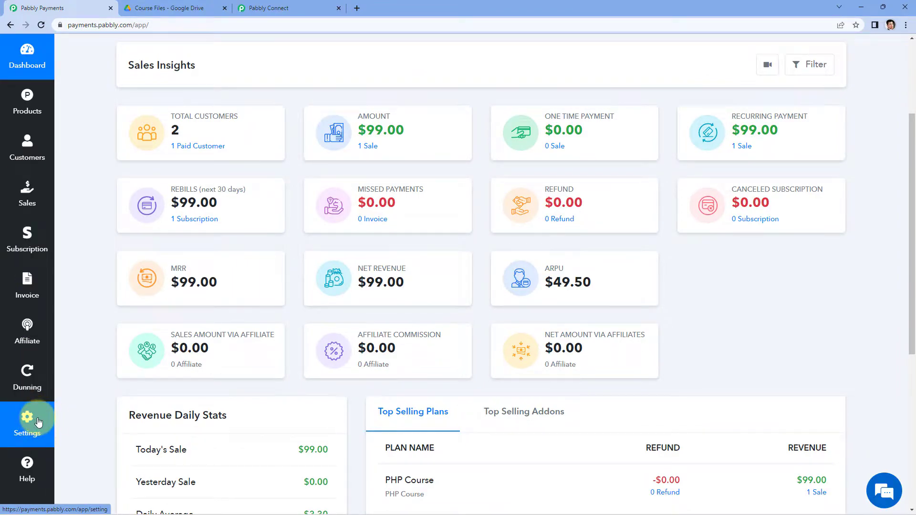
left_click(45, 421)
scroll(92, 321, "up", 2)
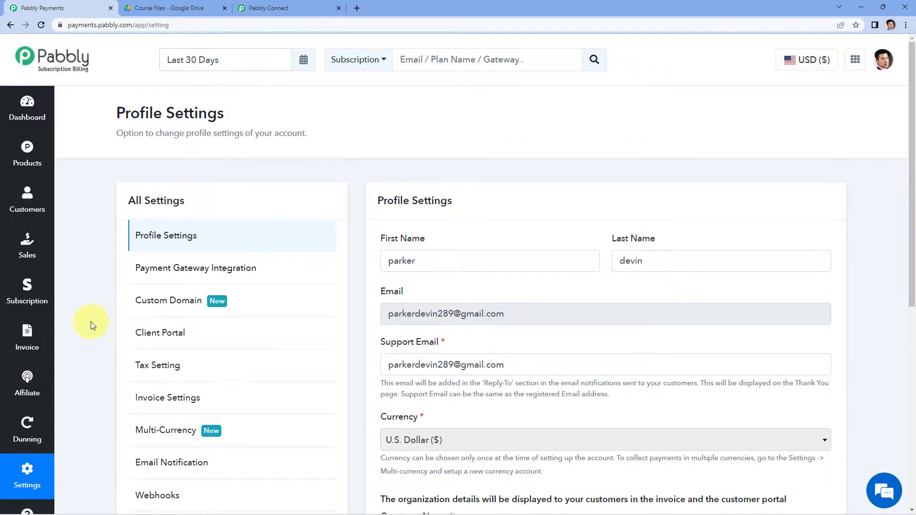
scroll(84, 260, "down", 1)
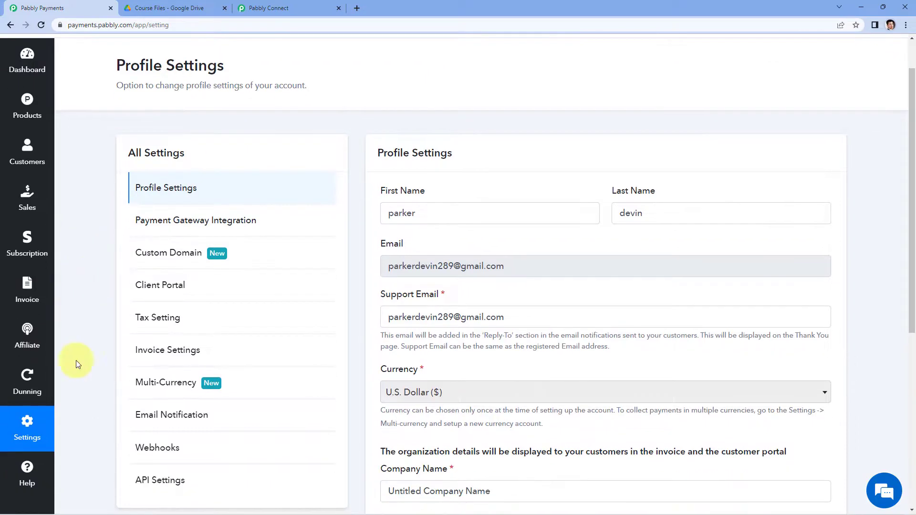
left_click(181, 449)
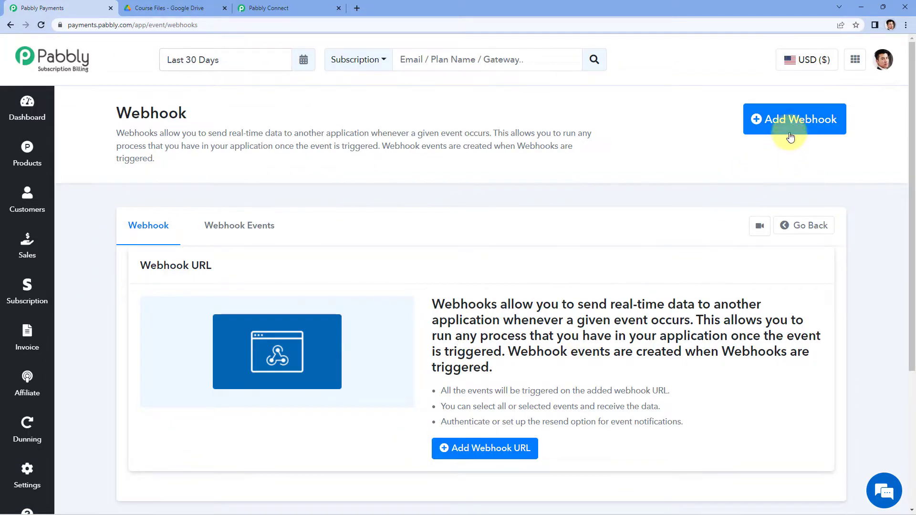
left_click(792, 133)
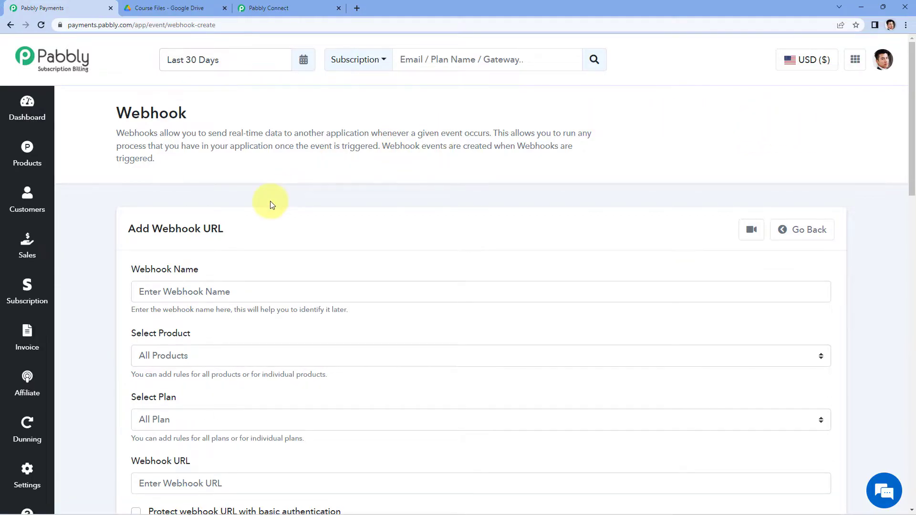
Name the new webhook Pabbly Connect.
scroll(307, 204, "down", 2)
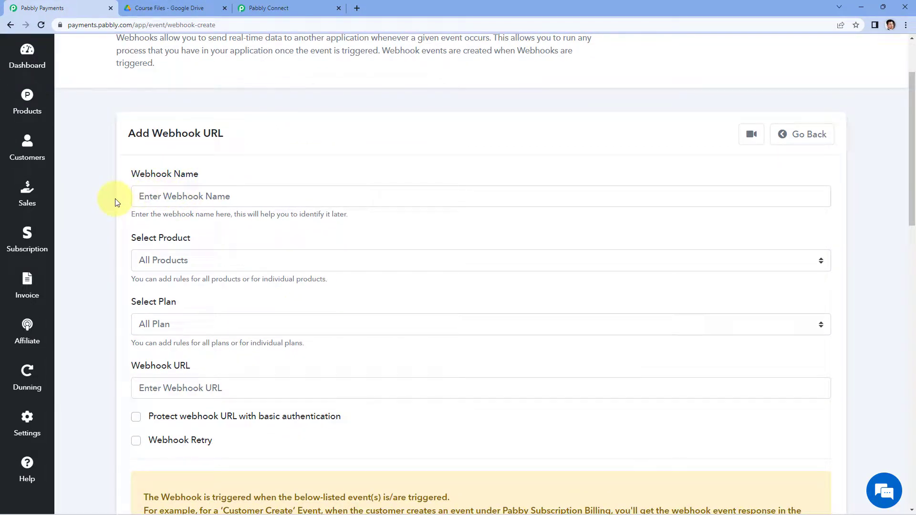
left_click(168, 204)
type("P")
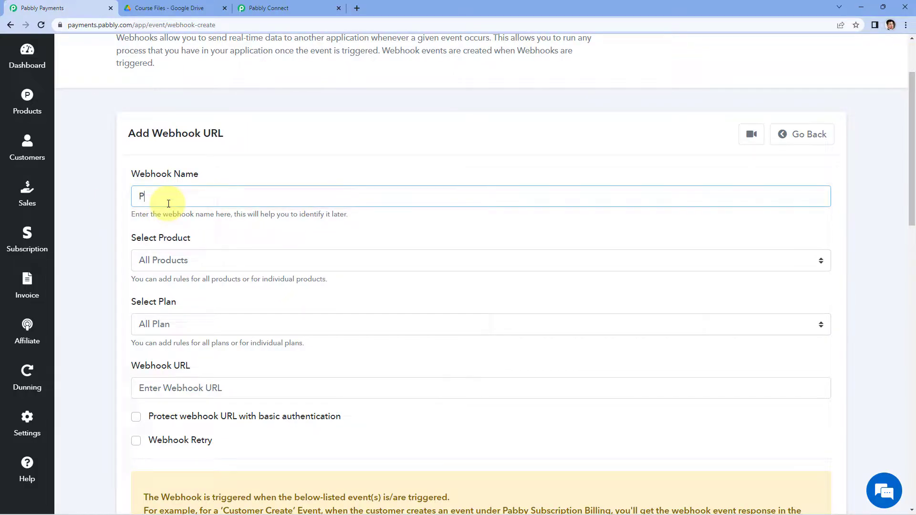
type("abbly Connect")
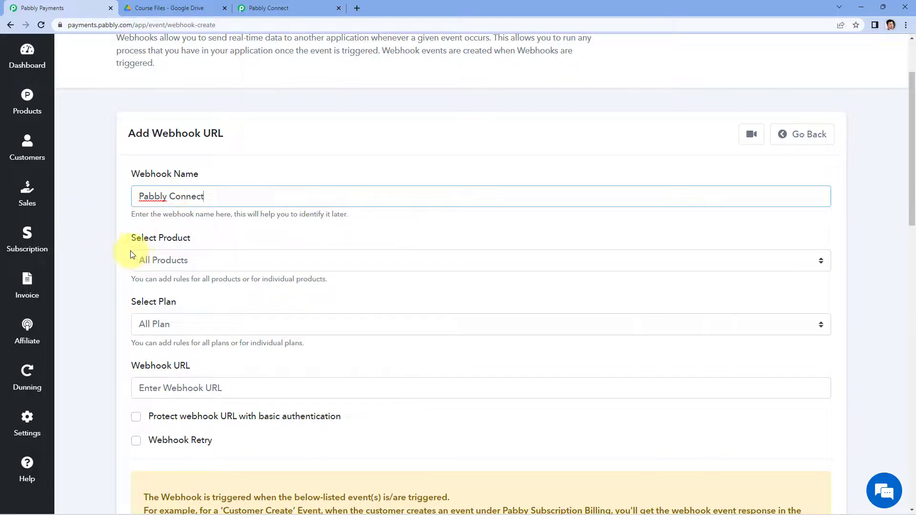
Restrict the webhook to the PHP Course product and apply it to All Plan.
scroll(204, 234, "down", 1)
scroll(203, 235, "down", 1)
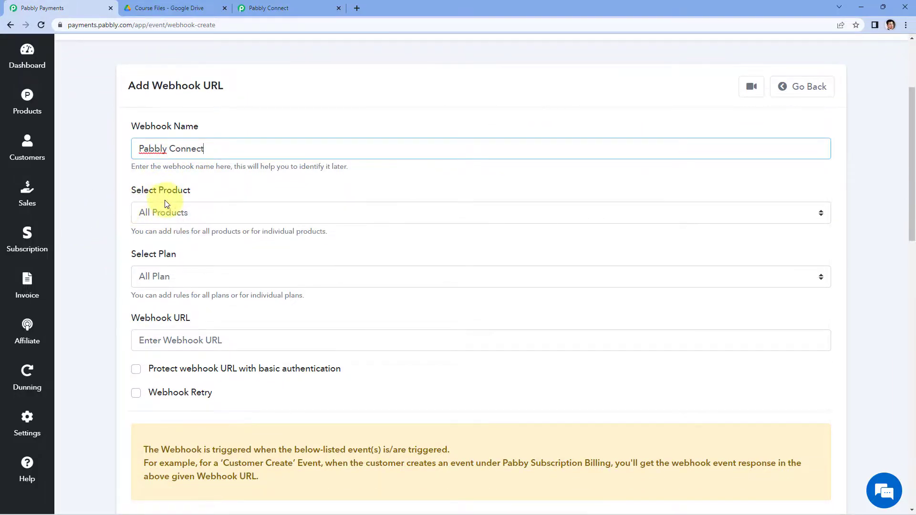
left_click(215, 210)
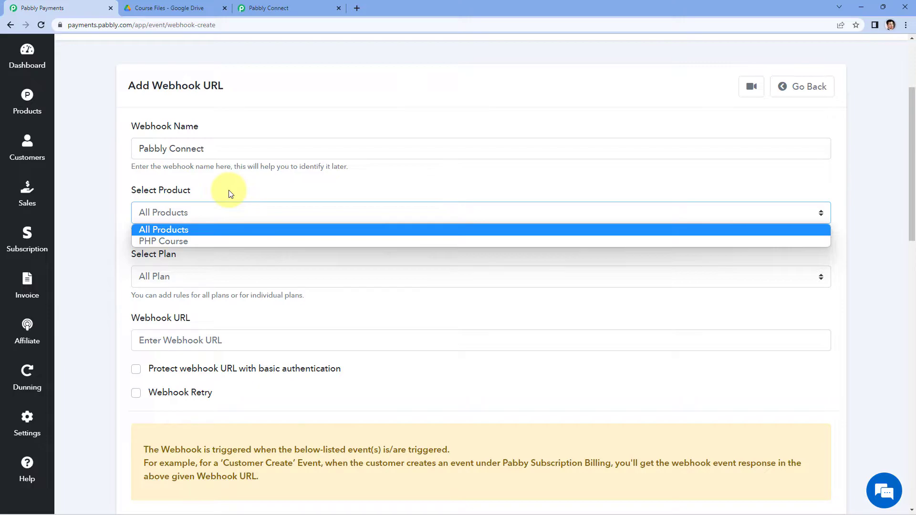
left_click(182, 242)
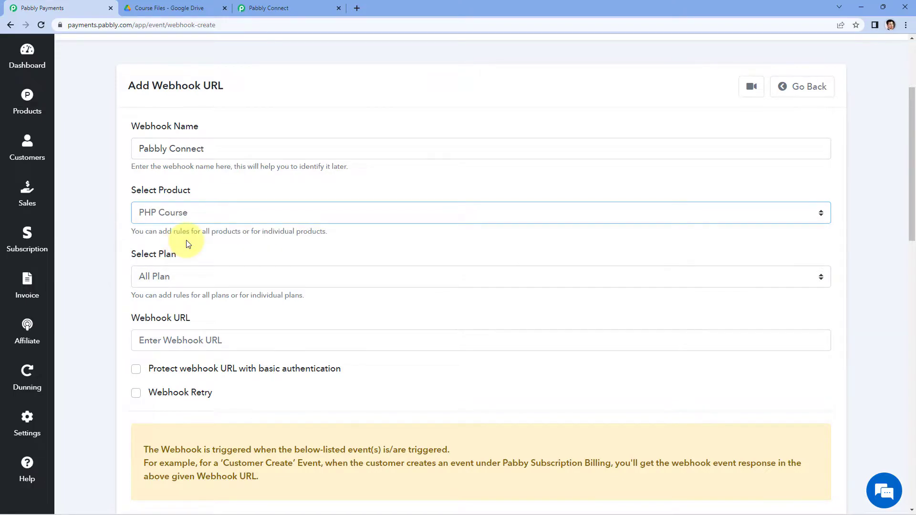
scroll(143, 232, "down", 1)
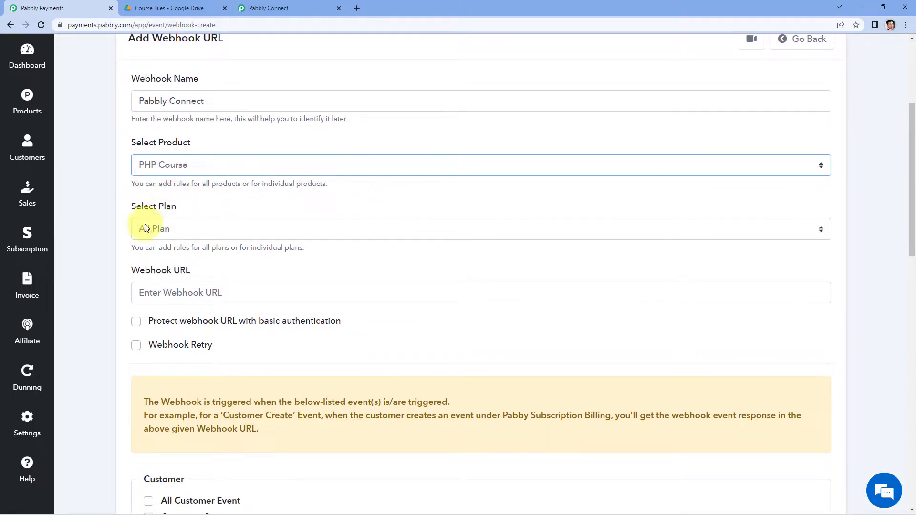
left_click(217, 226)
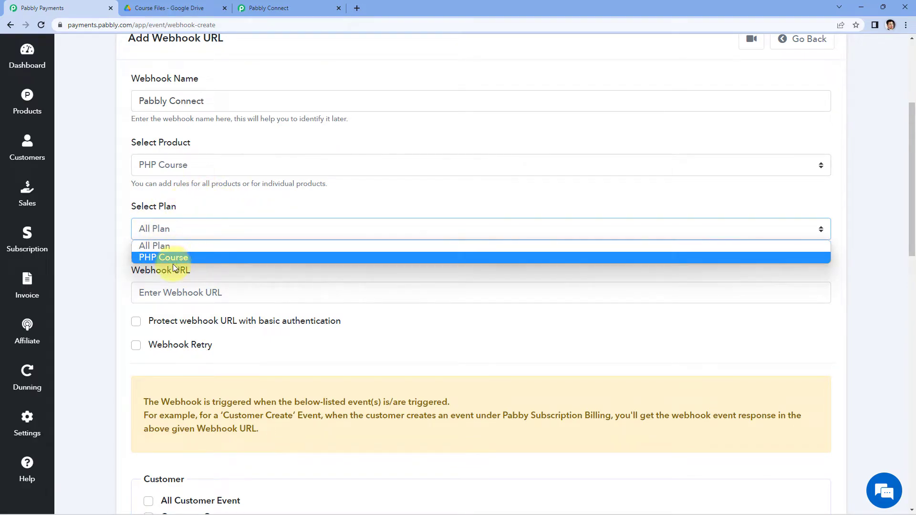
left_click(167, 245)
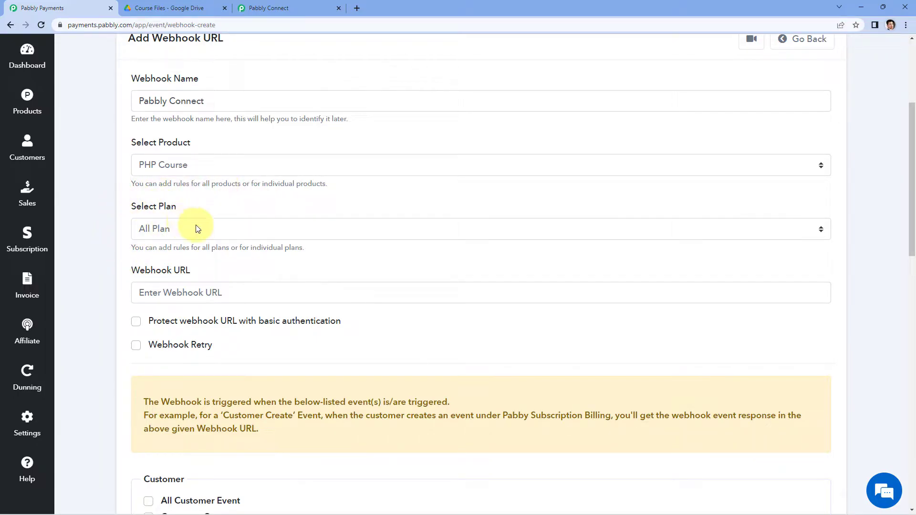
scroll(115, 241, "down", 1)
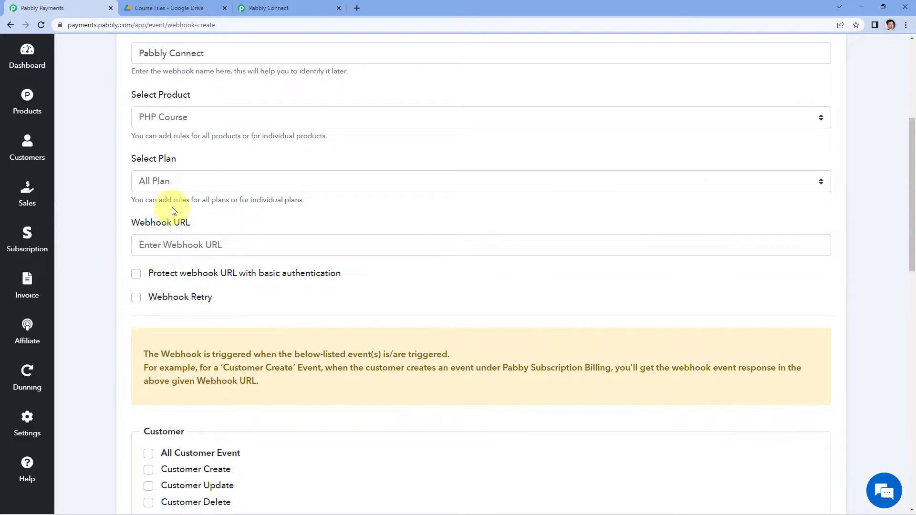
Copy the webhook URL from the Pabbly Connect trigger and paste it as the new webhook's URL in Pabbly Subscription Billing.
left_click(286, 8)
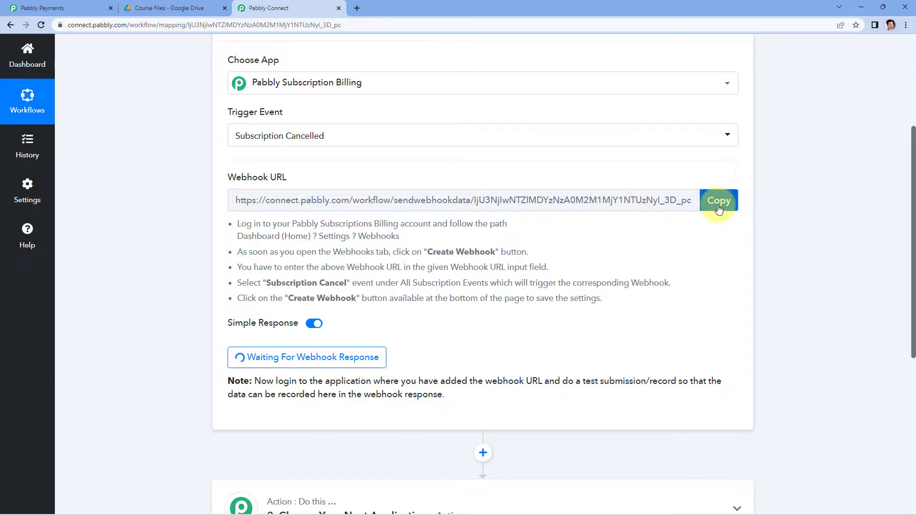
left_click(719, 200)
left_click(43, 8)
left_click(147, 251)
right_click(146, 251)
left_click(162, 323)
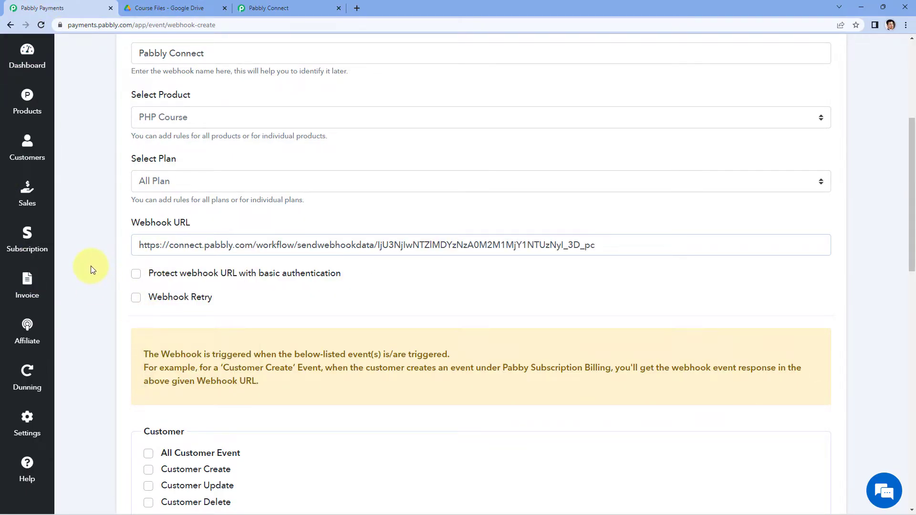
Enable the Subscription Cancel and Subscription Expire events for the webhook.
scroll(90, 265, "down", 4)
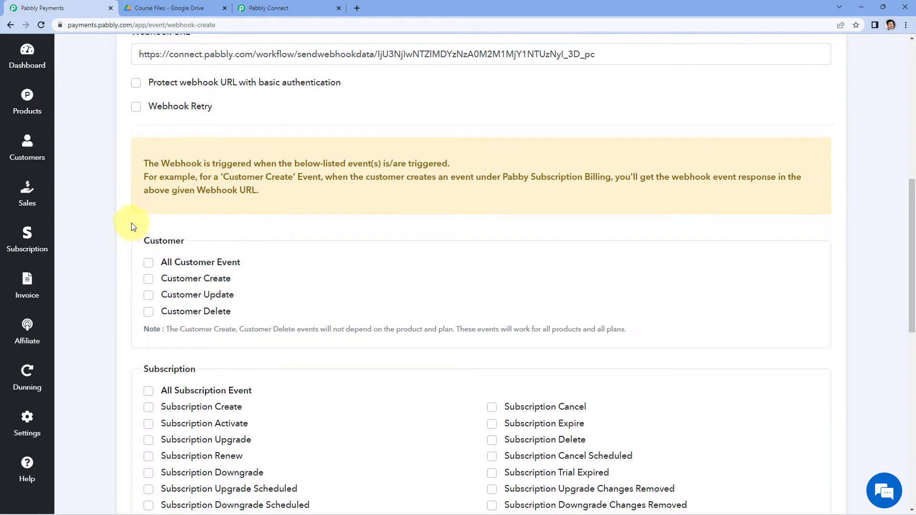
scroll(115, 228, "down", 1)
scroll(105, 247, "down", 2)
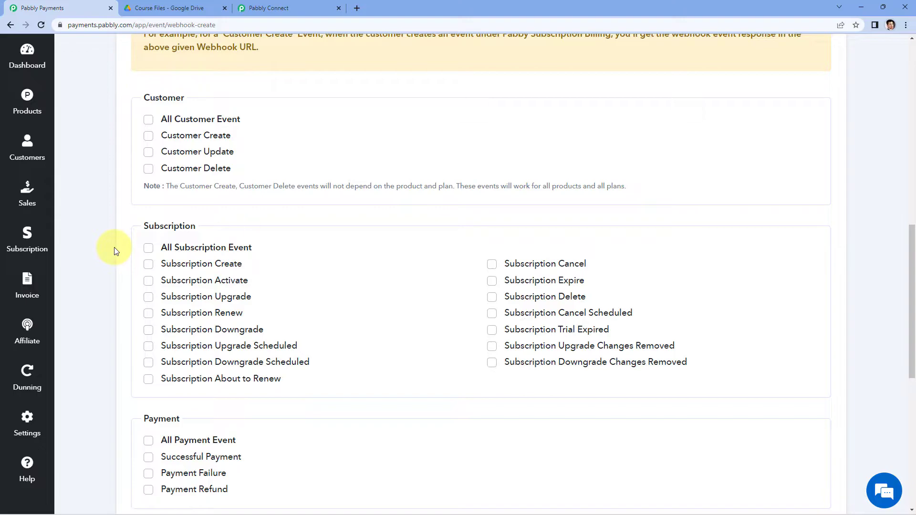
left_click(493, 265)
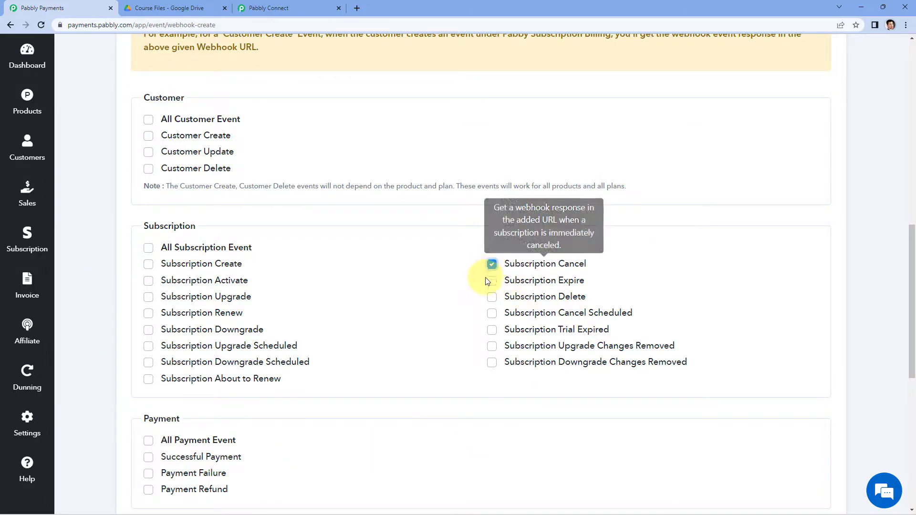
left_click(491, 281)
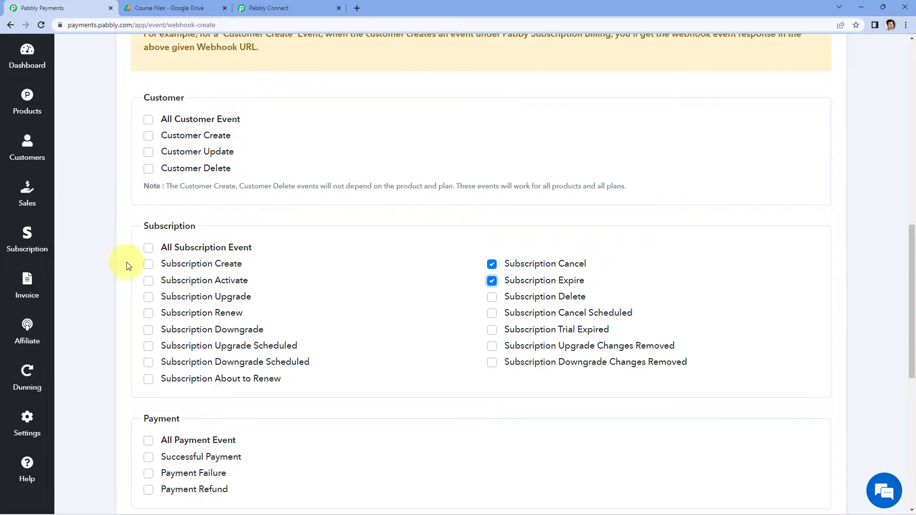
Save the new webhook with its selected subscription events.
scroll(78, 254, "down", 7)
scroll(78, 248, "down", 2)
left_click(145, 449)
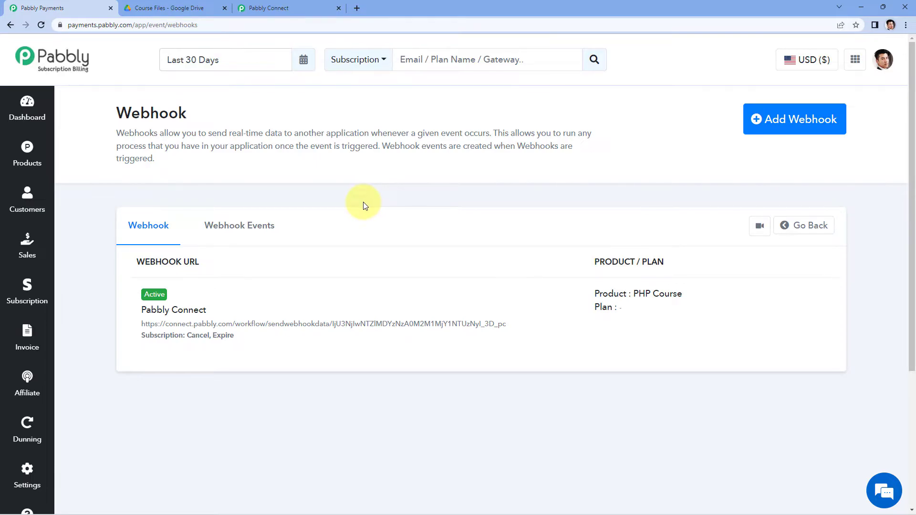
Check the Pabbly Connect trigger, then immediately cancel the live PHP Course subscription in Pabbly Subscription Billing with the reason "testing".
left_click(262, 8)
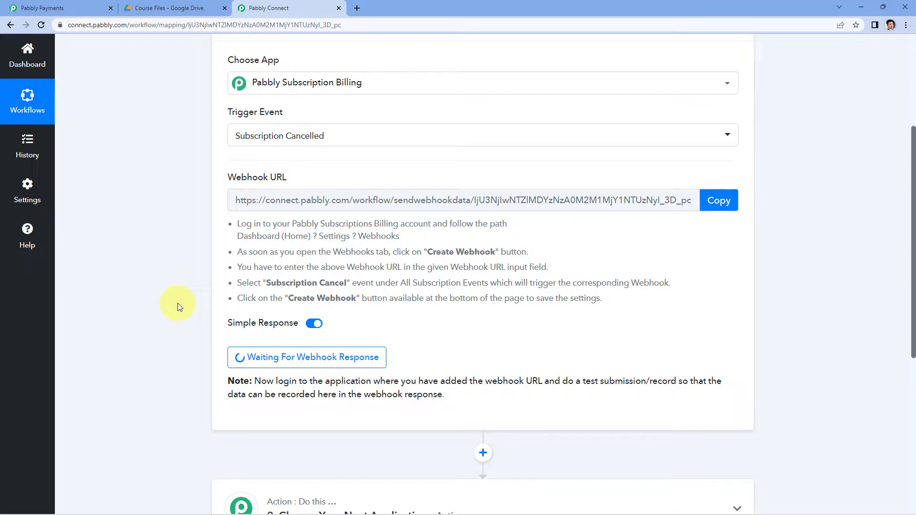
left_click(42, 8)
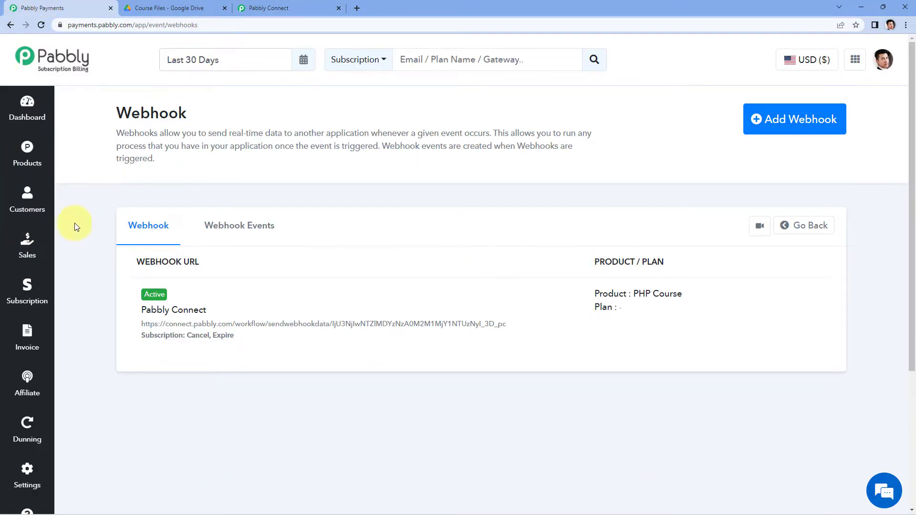
left_click(45, 285)
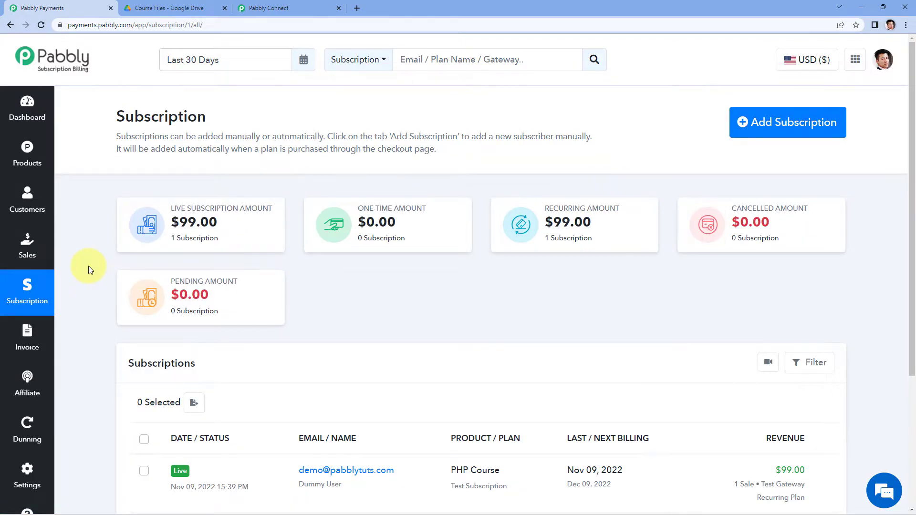
scroll(87, 265, "down", 3)
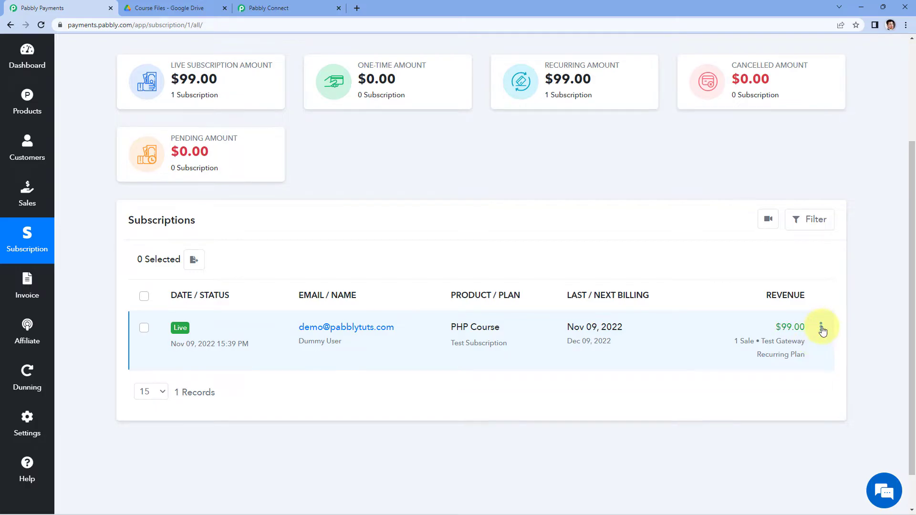
left_click(821, 329)
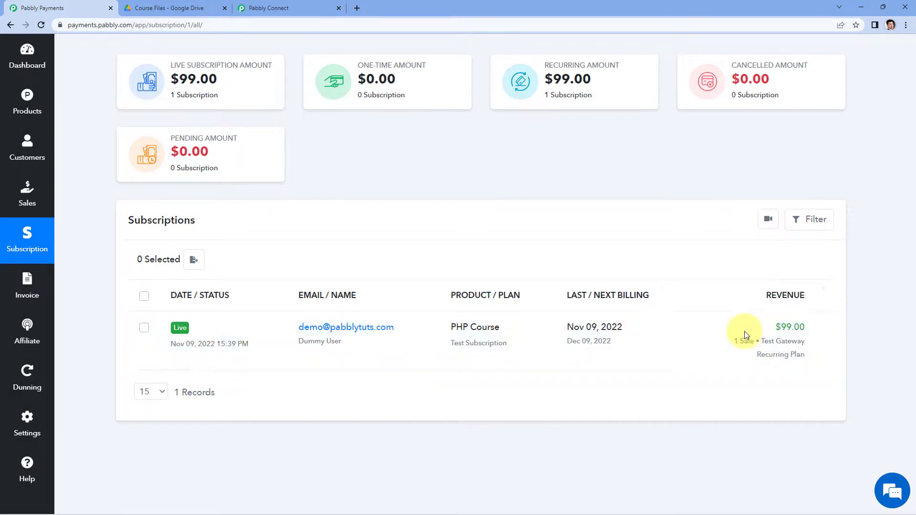
left_click(746, 335)
left_click(360, 173)
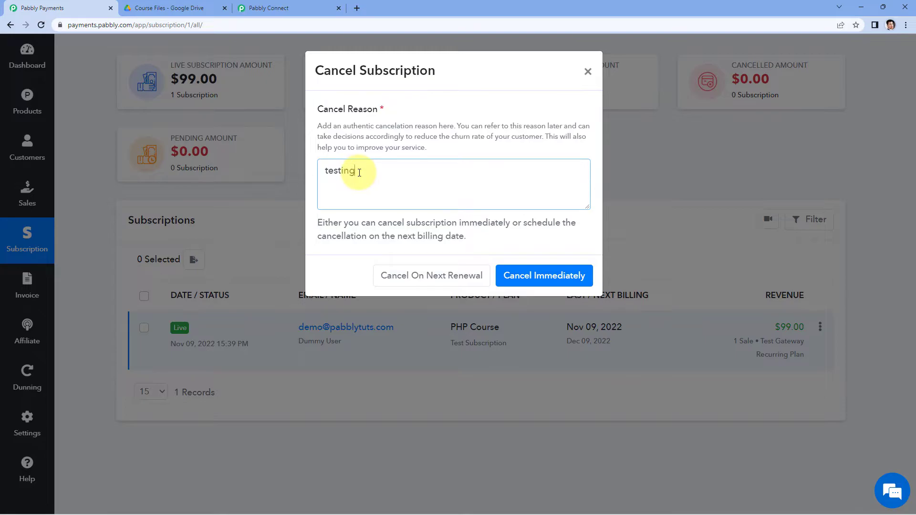
left_click(540, 276)
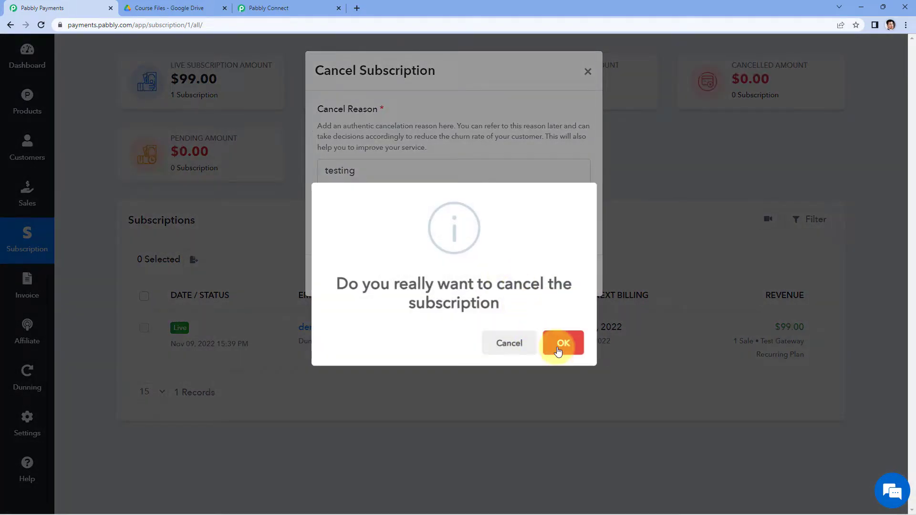
left_click(560, 344)
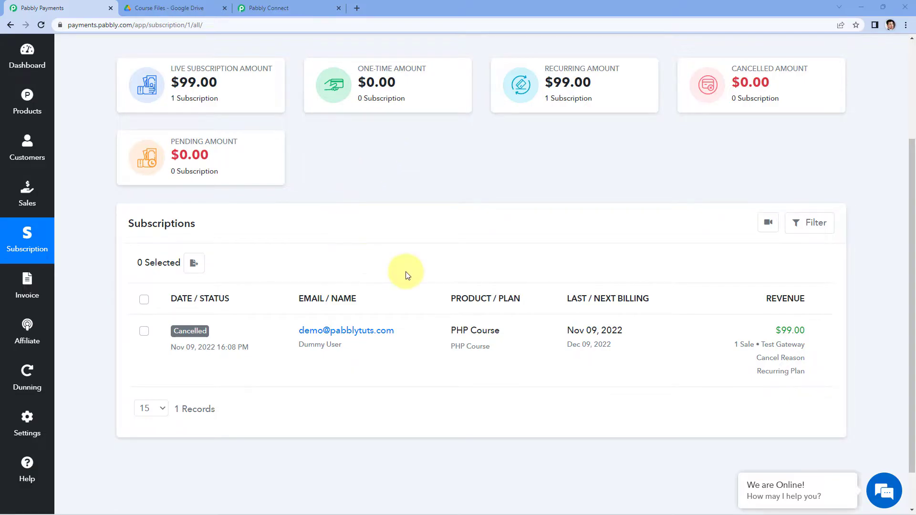
Switch to Pabbly Connect and examine the event, subscription and plan fields of the captured webhook response.
mouse_move(178, 331)
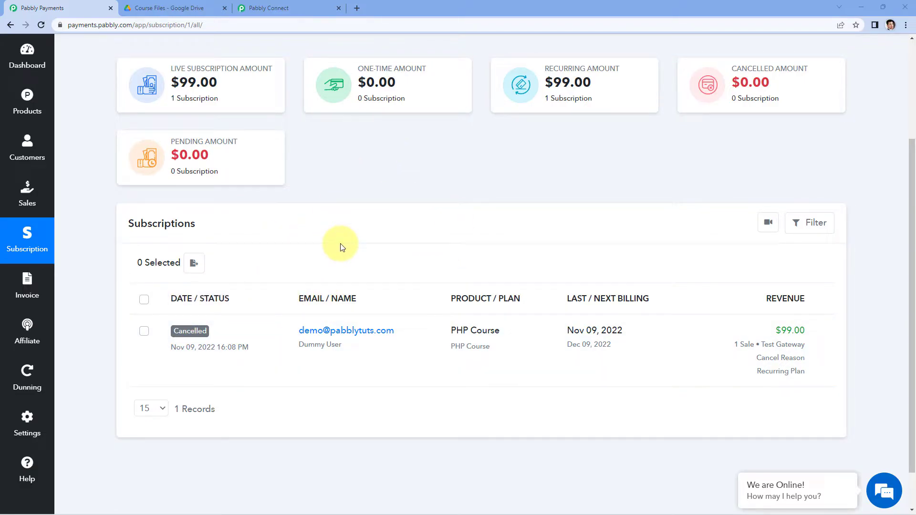
left_click(302, 6)
scroll(164, 225, "down", 5)
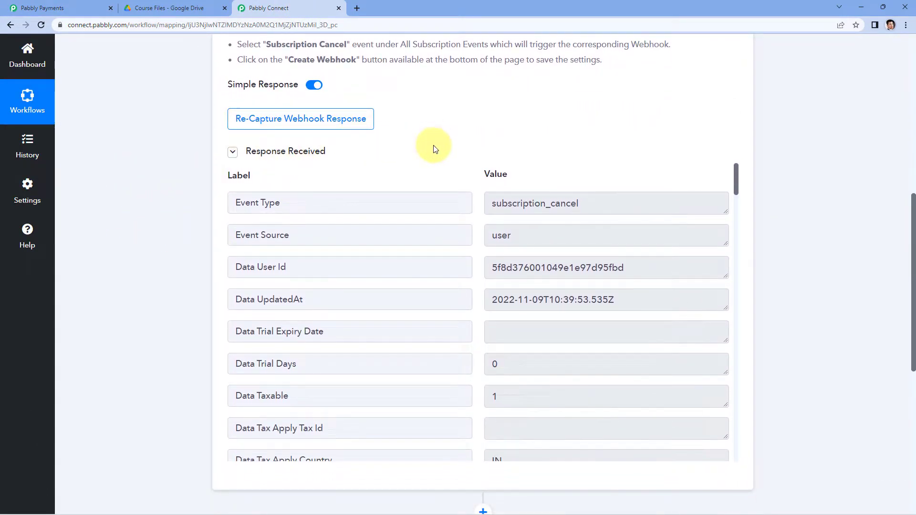
scroll(429, 143, "down", 1)
scroll(477, 181, "down", 5)
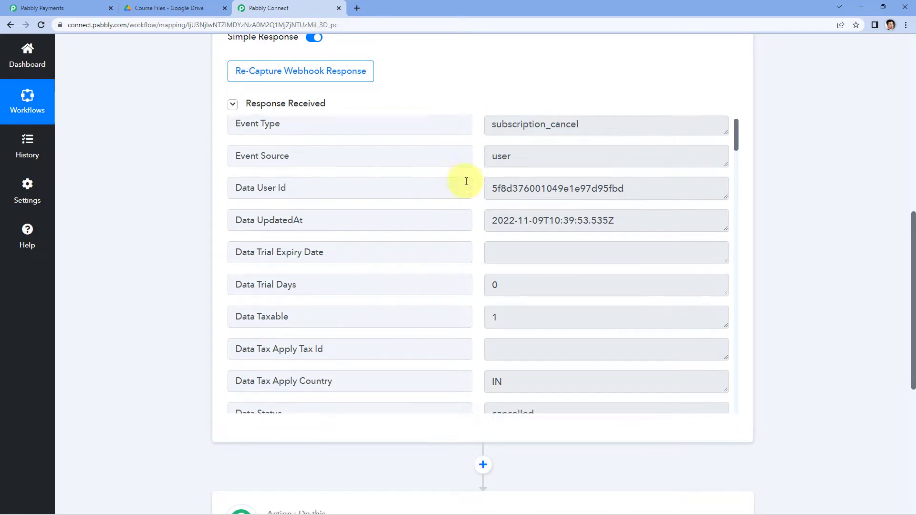
scroll(467, 188, "down", 1)
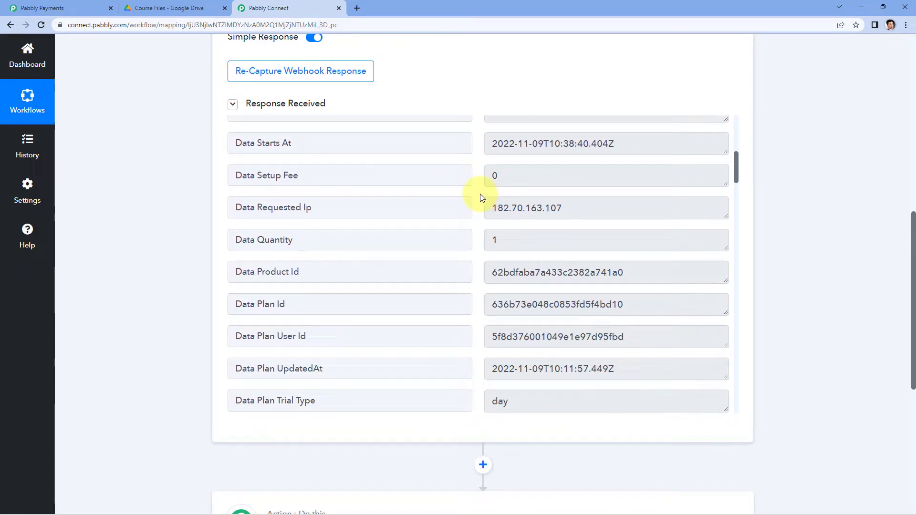
scroll(482, 197, "down", 8)
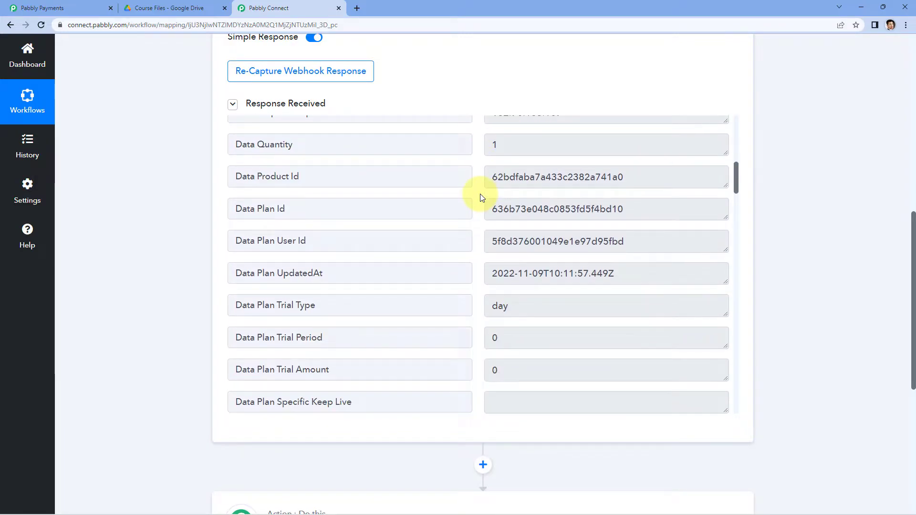
left_click_drag(579, 262, 477, 247)
left_click(477, 247)
scroll(481, 234, "down", 2)
left_click_drag(559, 164, 463, 167)
left_click(473, 168)
scroll(598, 201, "down", 2)
scroll(469, 220, "down", 5)
scroll(472, 219, "down", 1)
scroll(470, 219, "up", 1)
left_click_drag(615, 153, 489, 154)
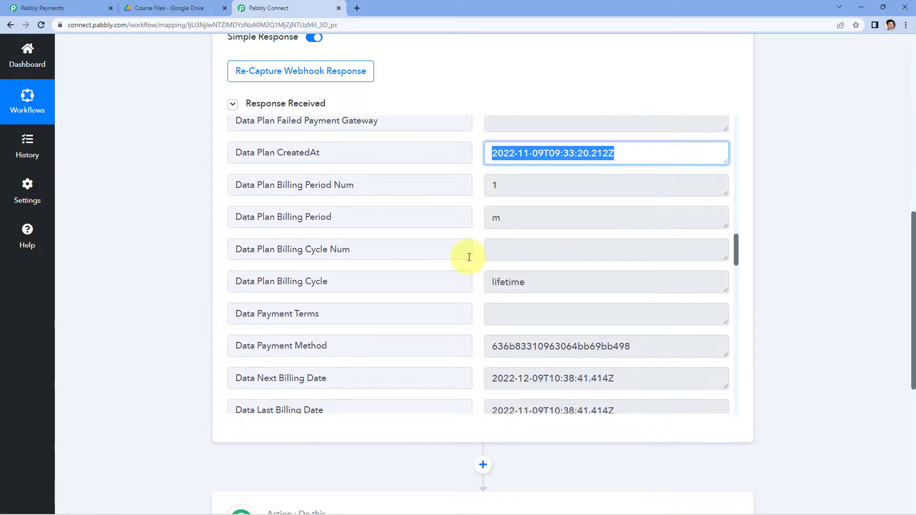
Examine the billing date, gateway, email and customer detail fields in the webhook response.
scroll(473, 257, "down", 6)
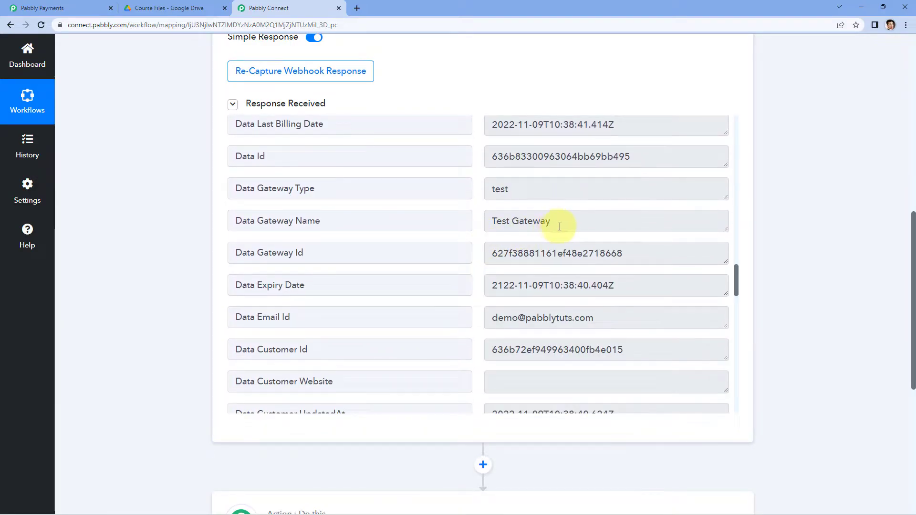
scroll(567, 229, "down", 4)
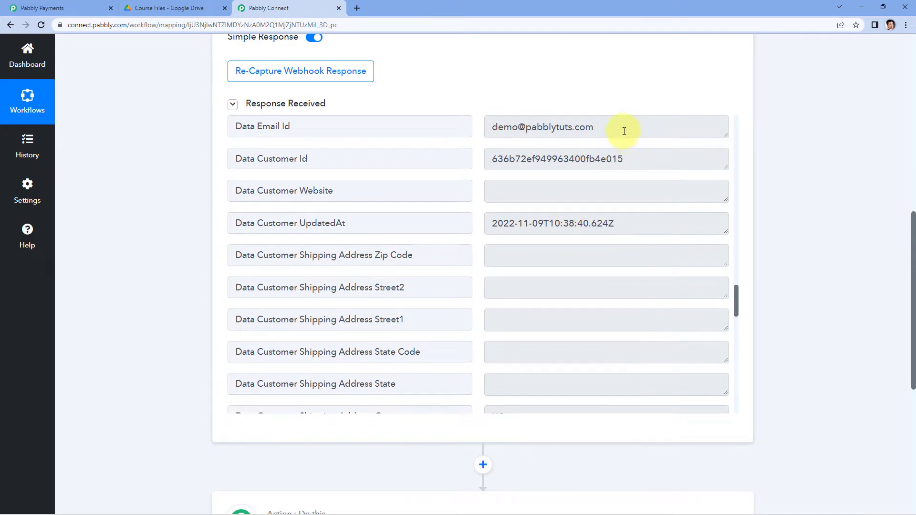
scroll(629, 131, "up", 1)
mouse_move(594, 175)
left_mouse_down()
mouse_move(477, 174)
mouse_move(599, 174)
left_mouse_up()
left_click(494, 172)
left_click(511, 174)
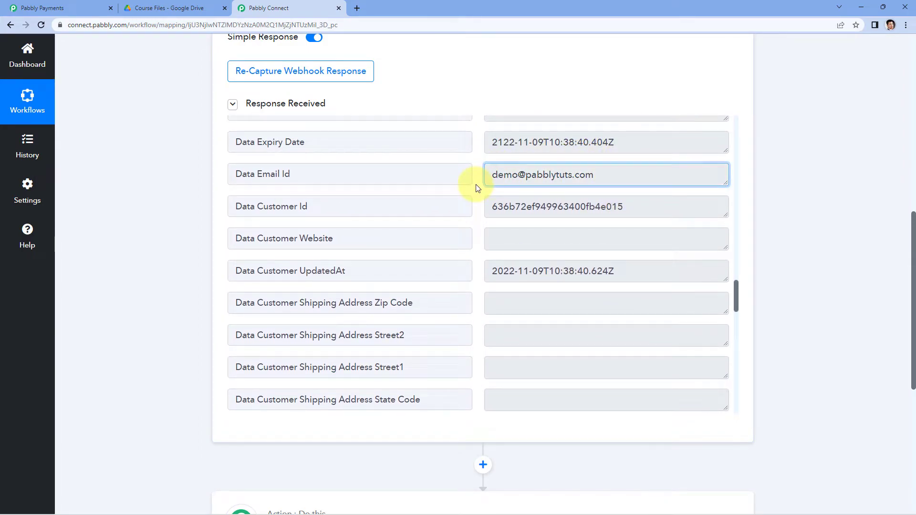
scroll(479, 188, "down", 1)
scroll(478, 187, "down", 9)
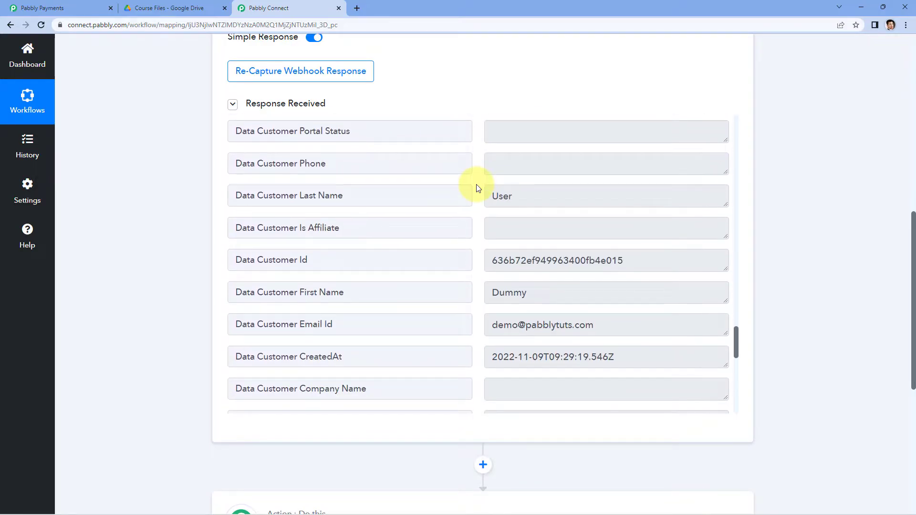
double_click(557, 238)
Examine the cancel reason and the customer's email field in the webhook response.
scroll(466, 242, "down", 6)
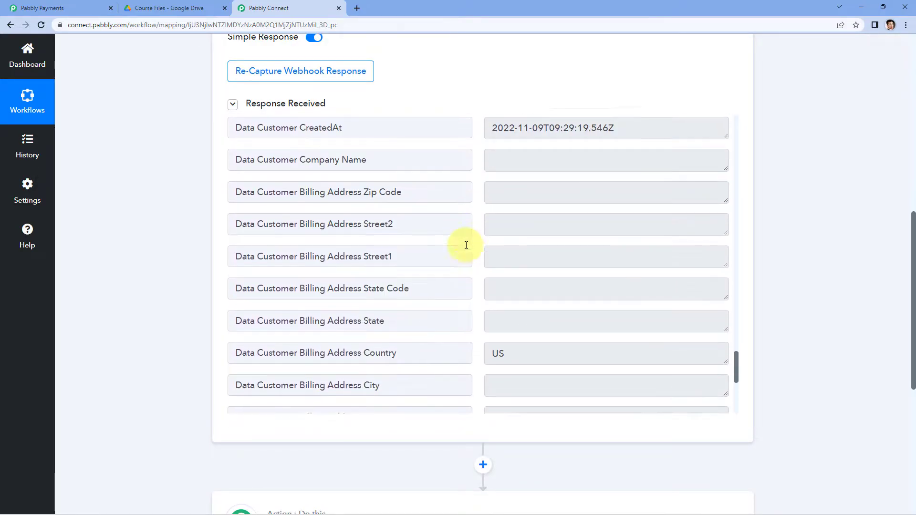
scroll(469, 250, "down", 3)
scroll(481, 265, "down", 1)
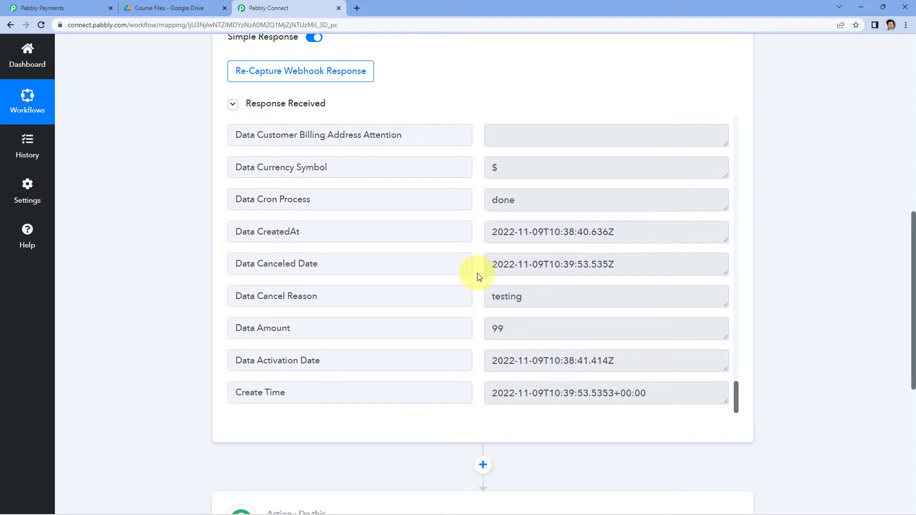
left_click(515, 297)
double_click(515, 297)
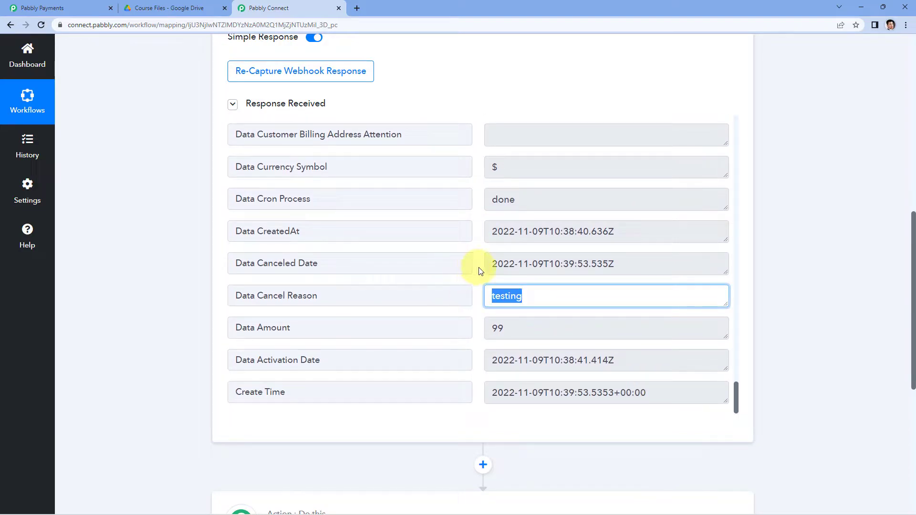
left_click(226, 233)
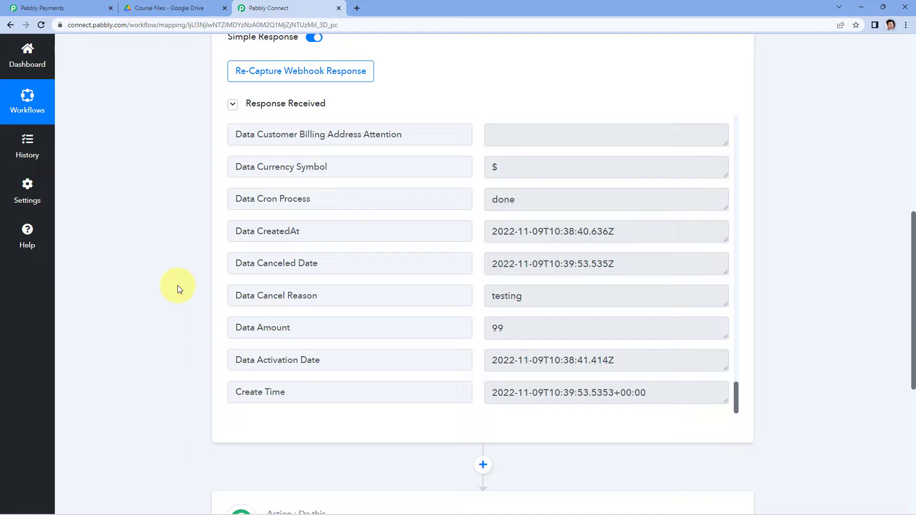
scroll(534, 307, "up", 10)
scroll(539, 300, "up", 2)
triple_click(599, 339)
left_click(166, 314)
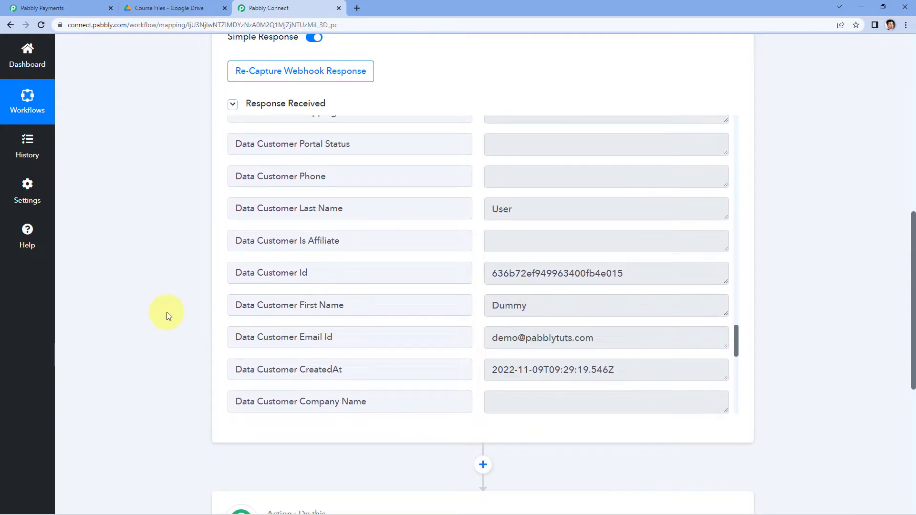
Choose Google Drive as the app for the workflow's action step.
scroll(167, 313, "down", 7)
left_click(357, 210)
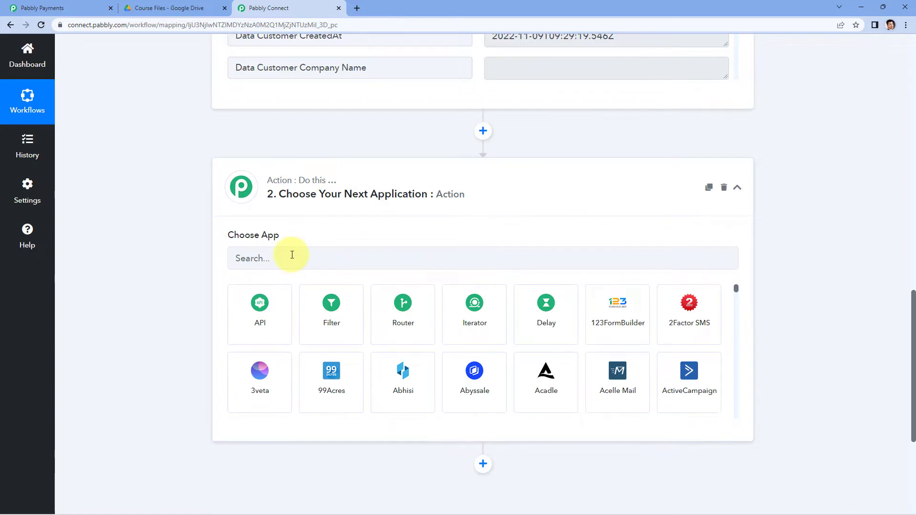
type("Google Dri")
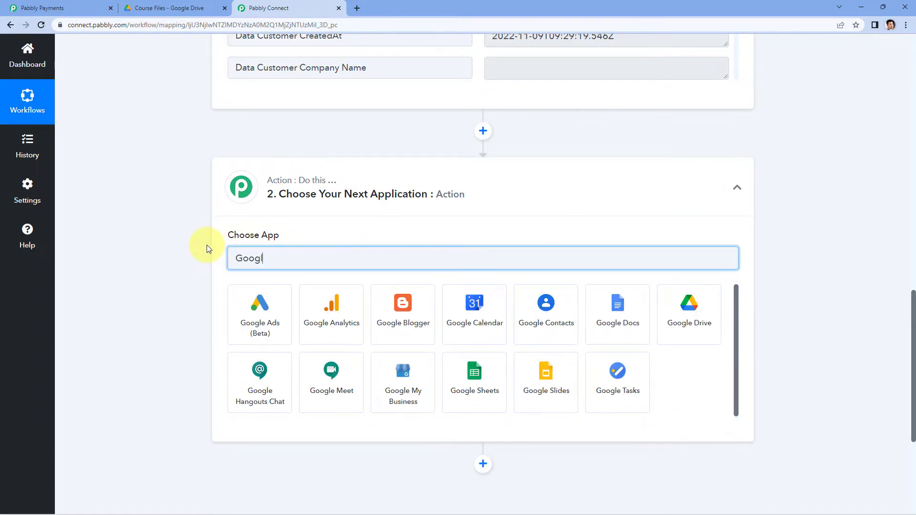
type("ve")
left_click(260, 307)
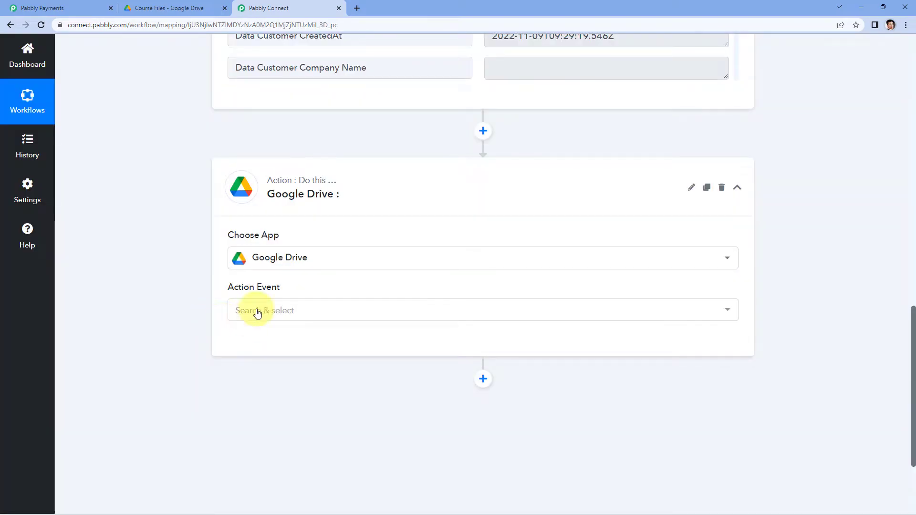
Set the Google Drive action event to Remove File/Folder Access.
left_click(318, 309)
scroll(169, 286, "down", 3)
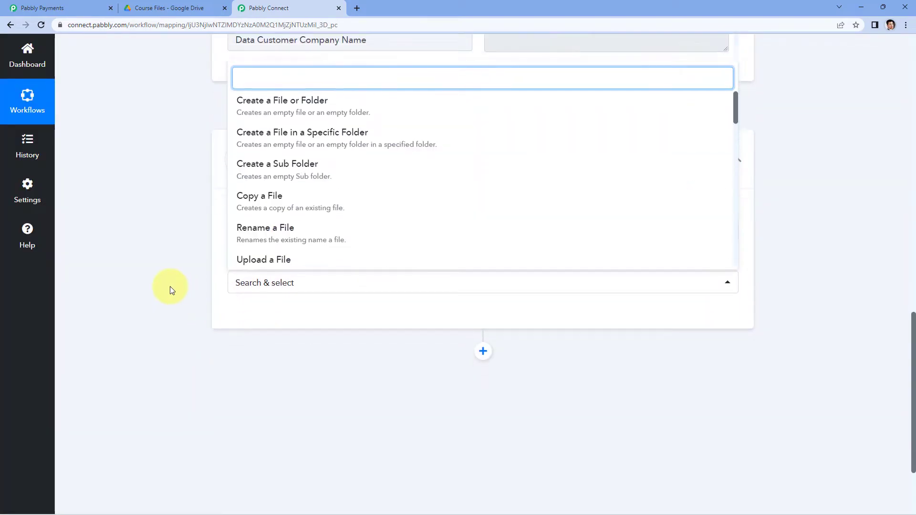
scroll(351, 365, "down", 1)
scroll(351, 365, "down", 7)
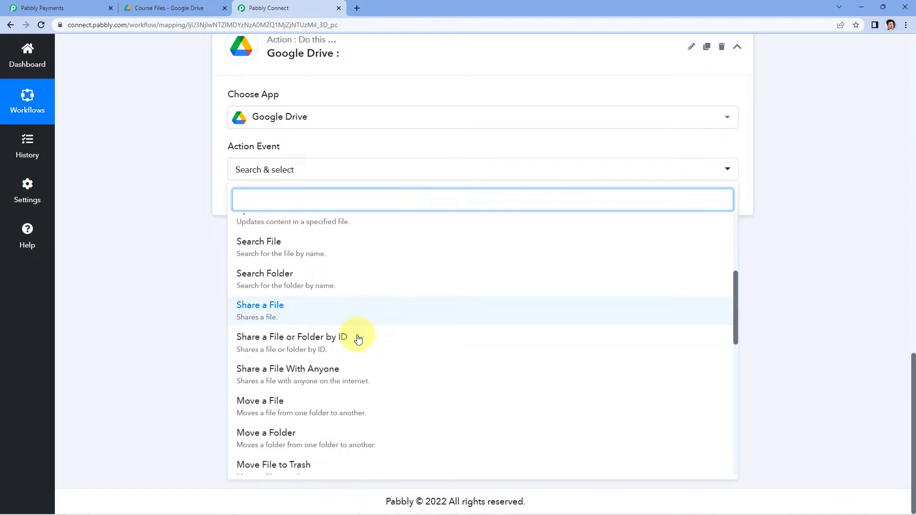
scroll(359, 344, "down", 8)
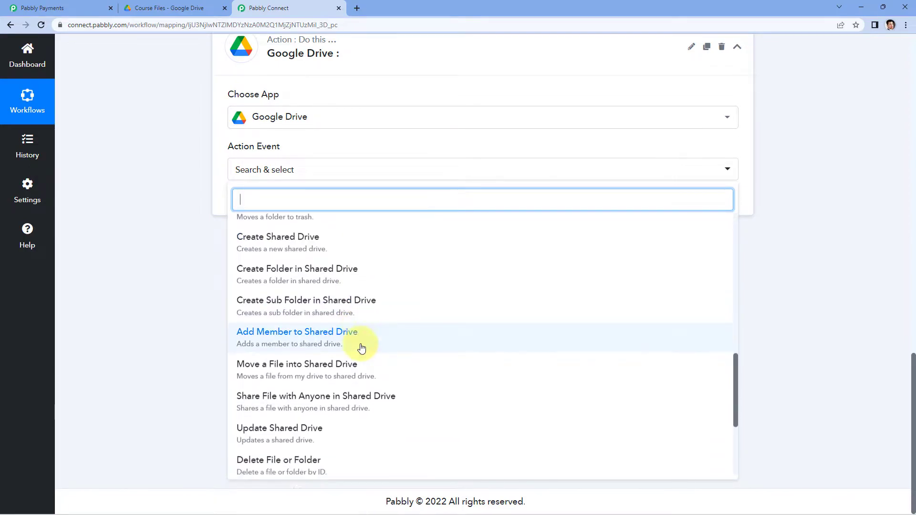
scroll(362, 344, "down", 1)
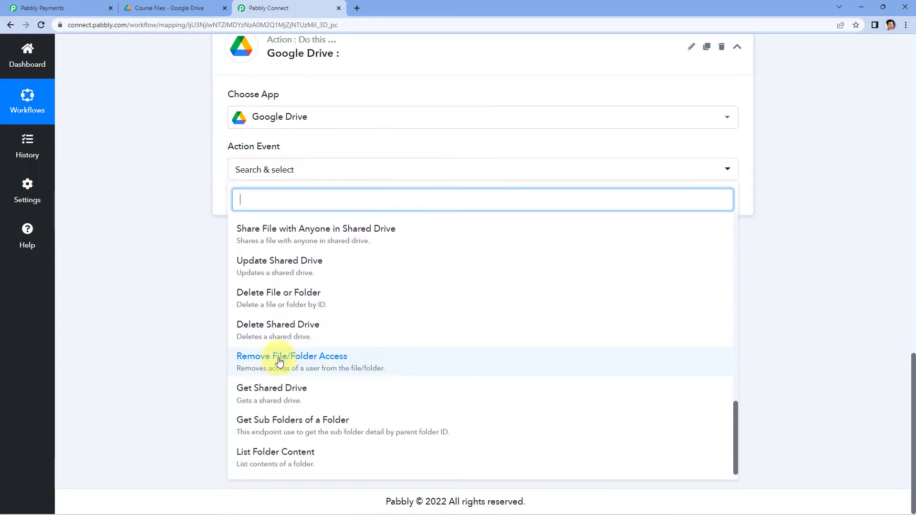
left_click(311, 369)
Add a new Google Drive connection to the action step and authorize Pabbly Connect with the AVN Business Google account.
left_click(264, 209)
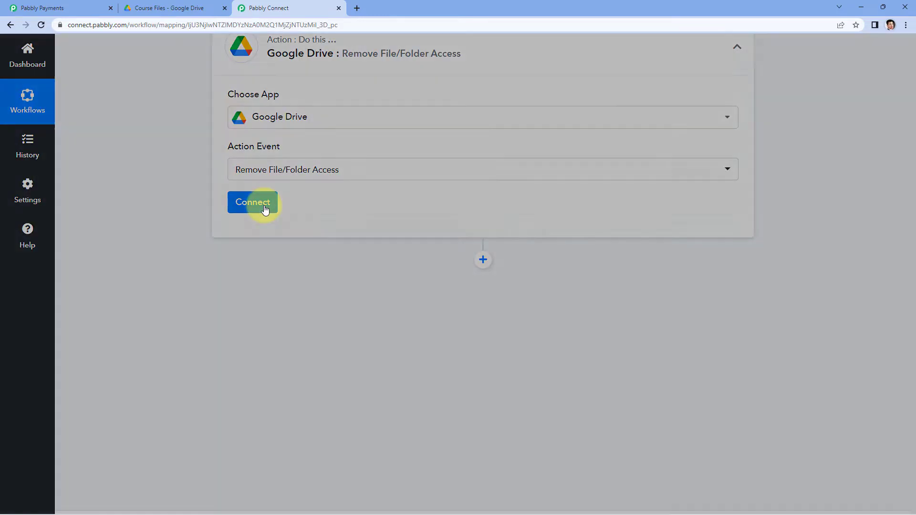
left_click(424, 157)
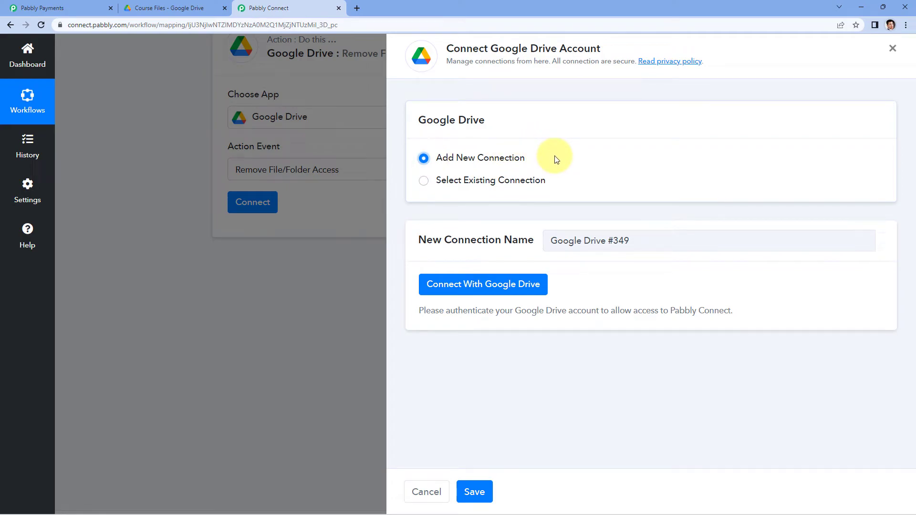
left_click(525, 286)
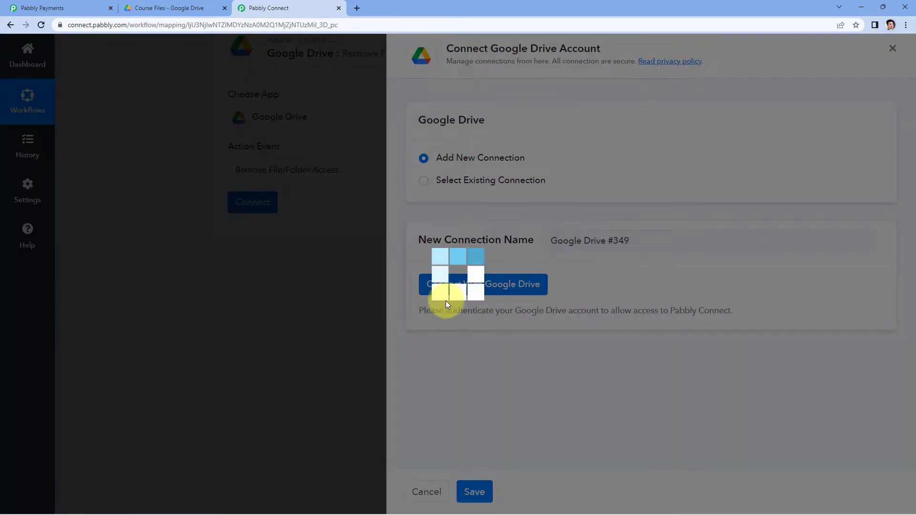
left_click(199, 188)
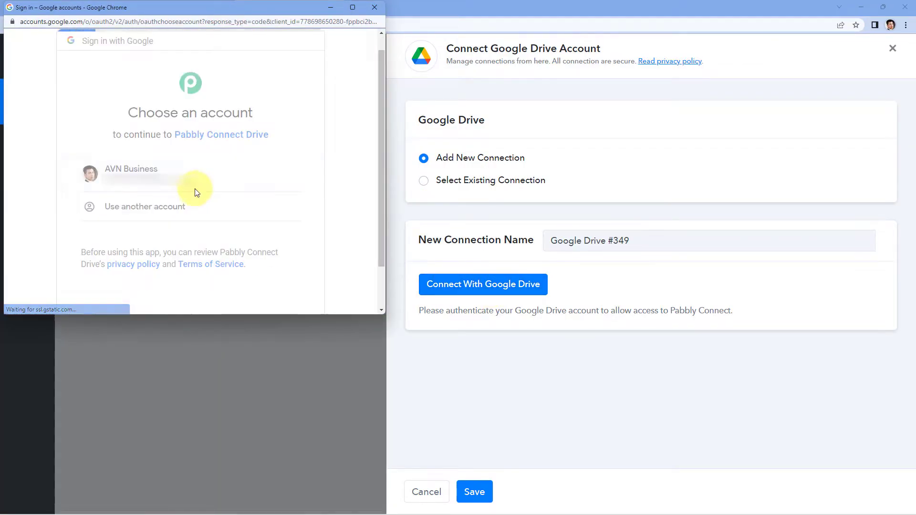
scroll(244, 227, "down", 3)
left_click(261, 254)
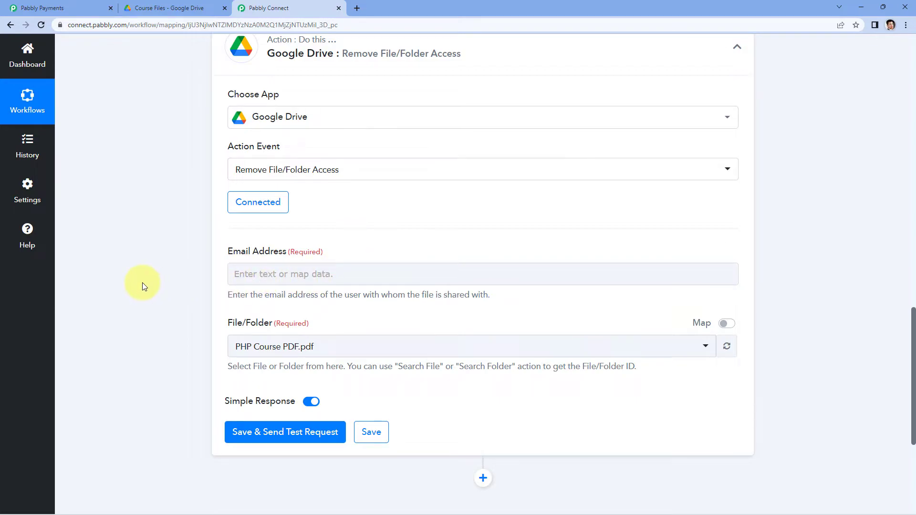
Switch to Google Drive and compare the people with access to PHP Course PDF.pdf with the cancelled subscriber's email in Pabbly Payments.
left_click(184, 4)
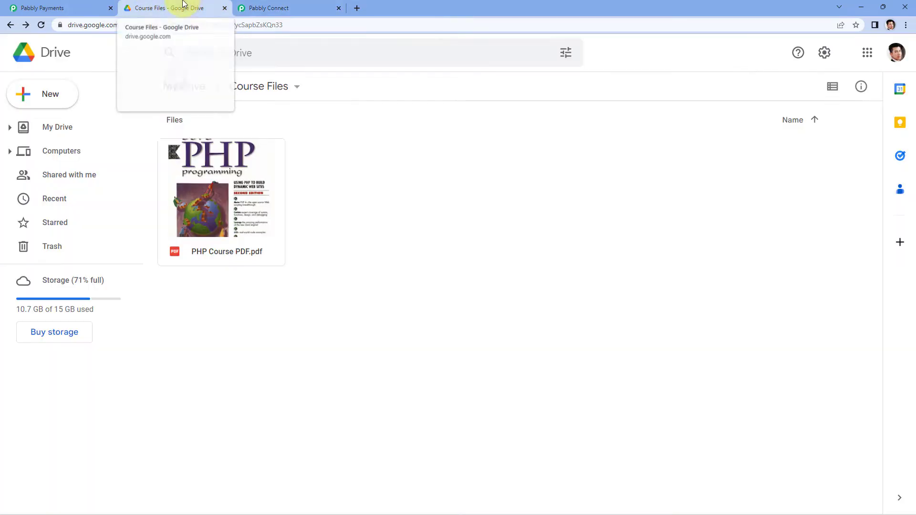
right_click(251, 187)
left_click(346, 268)
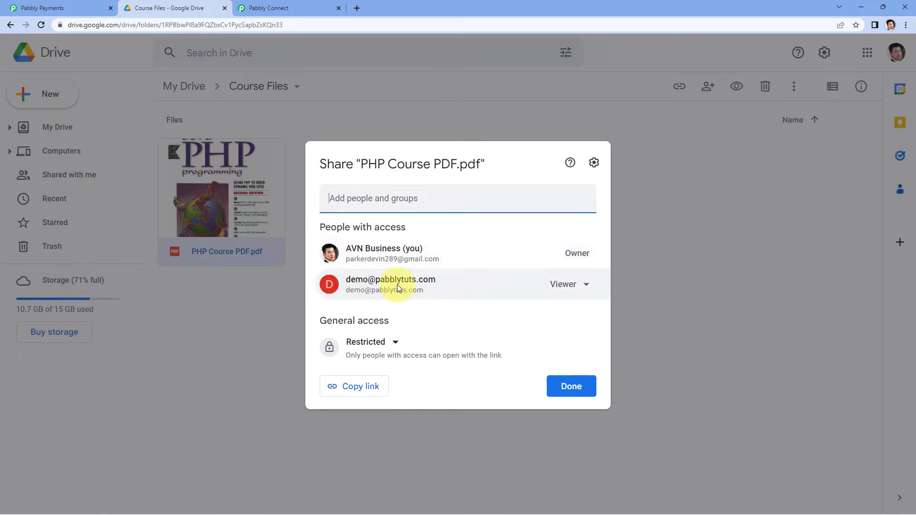
left_click(38, 8)
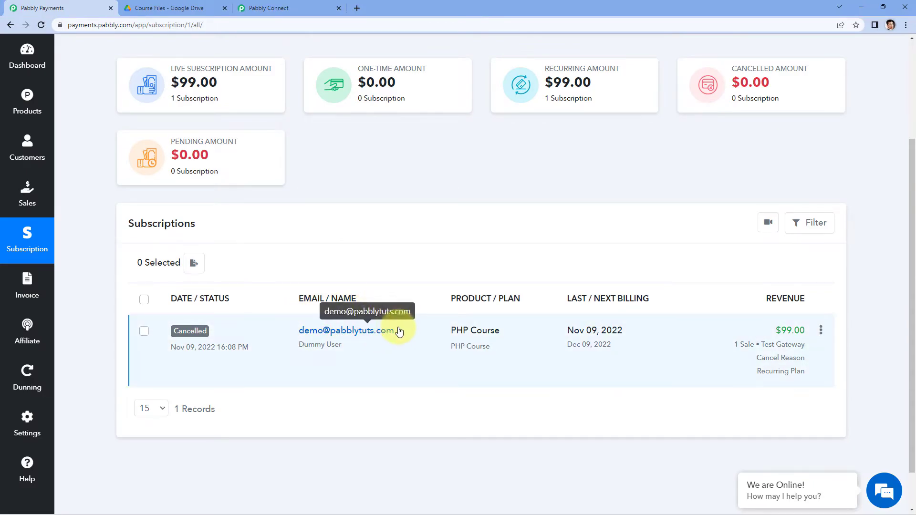
left_click(185, 8)
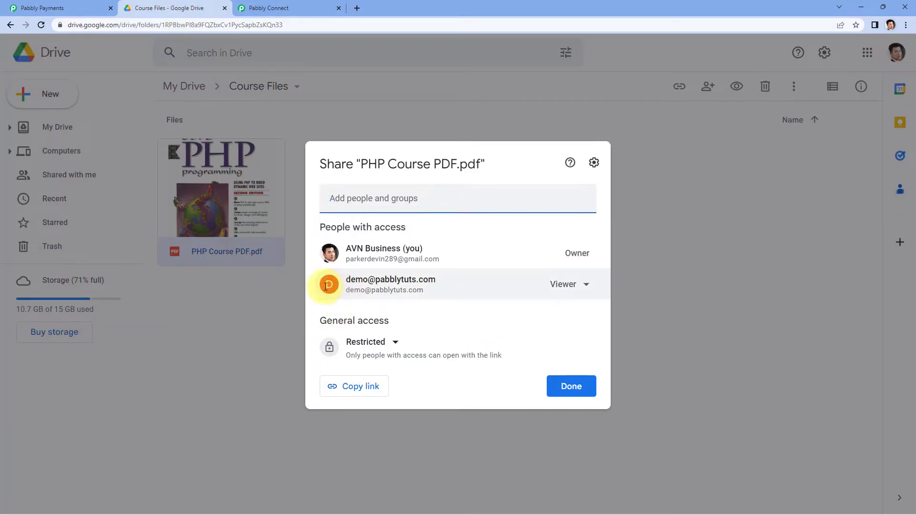
mouse_move(381, 290)
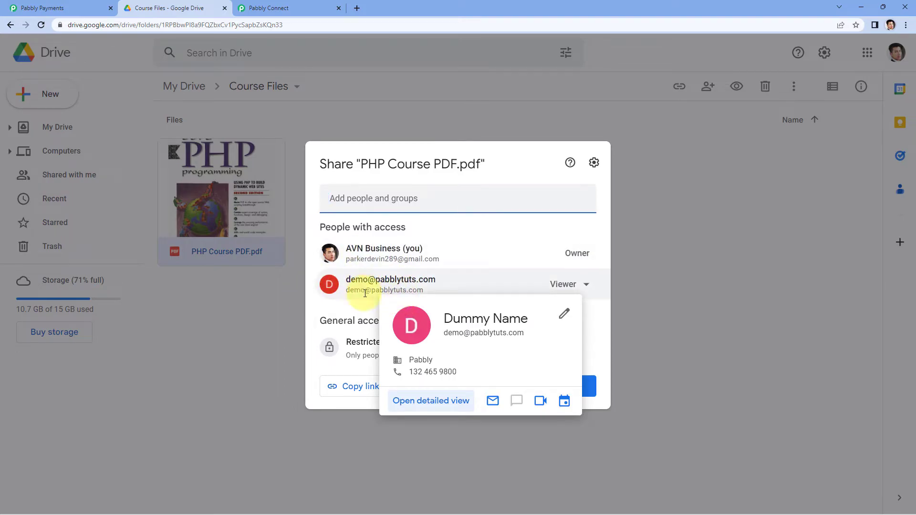
Back in Pabbly Connect, map the Google Drive action's Email Address to Data Email Id from the Subscription Cancelled trigger.
left_click(273, 3)
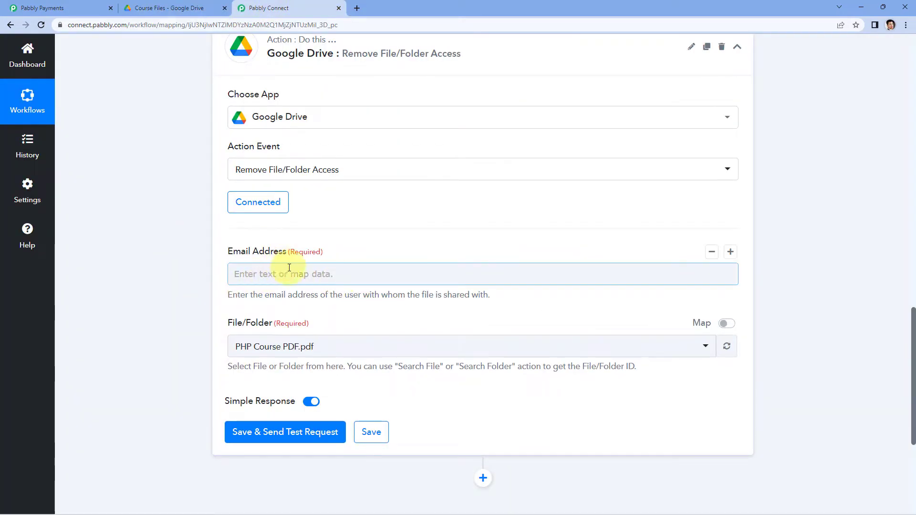
scroll(409, 229, "up", 8)
scroll(505, 307, "down", 2)
left_click_drag(595, 246, 472, 245)
left_click(477, 260)
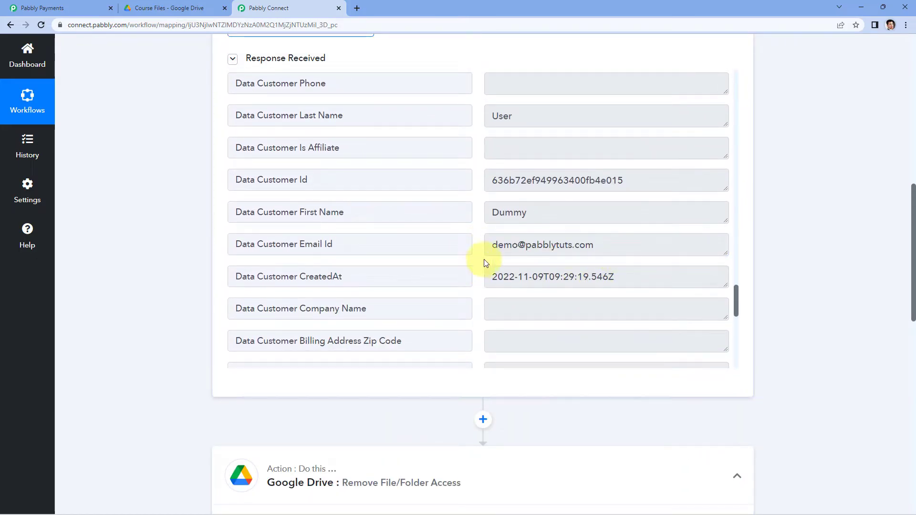
scroll(142, 275, "down", 12)
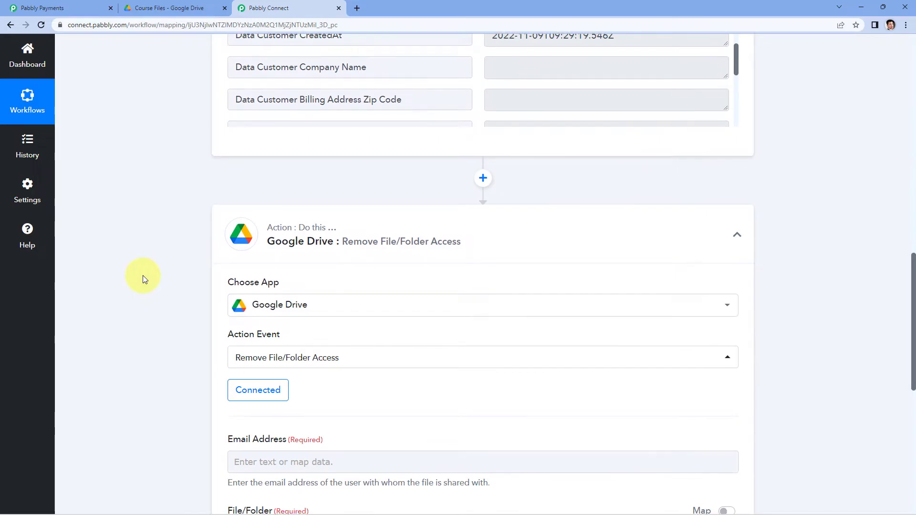
left_click(316, 274)
scroll(188, 277, "down", 1)
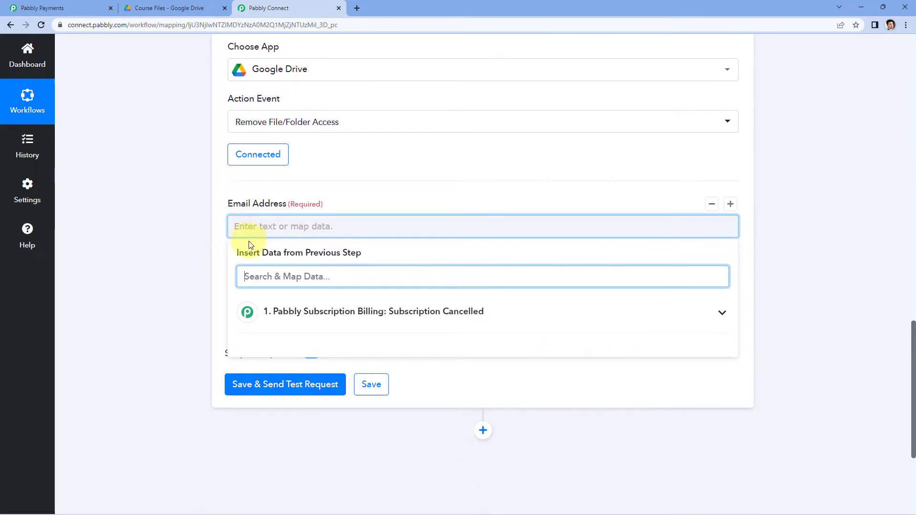
left_click(254, 226)
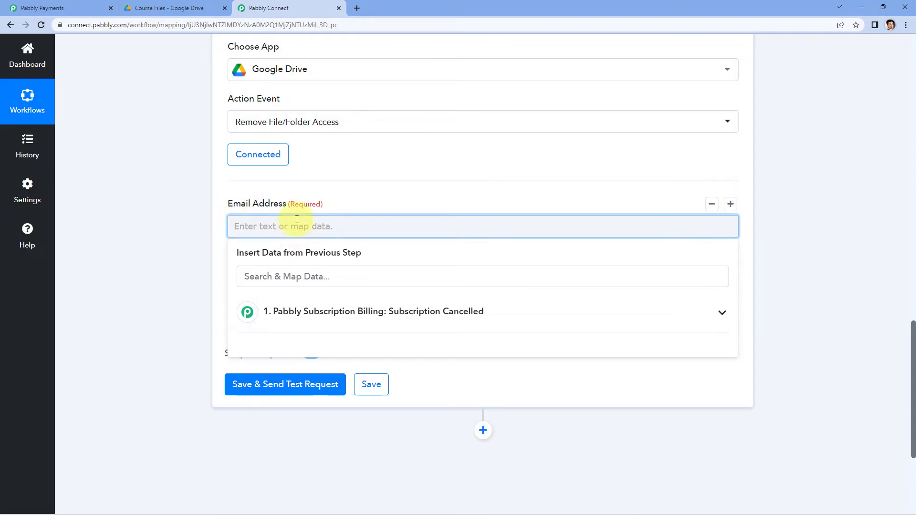
left_click(496, 316)
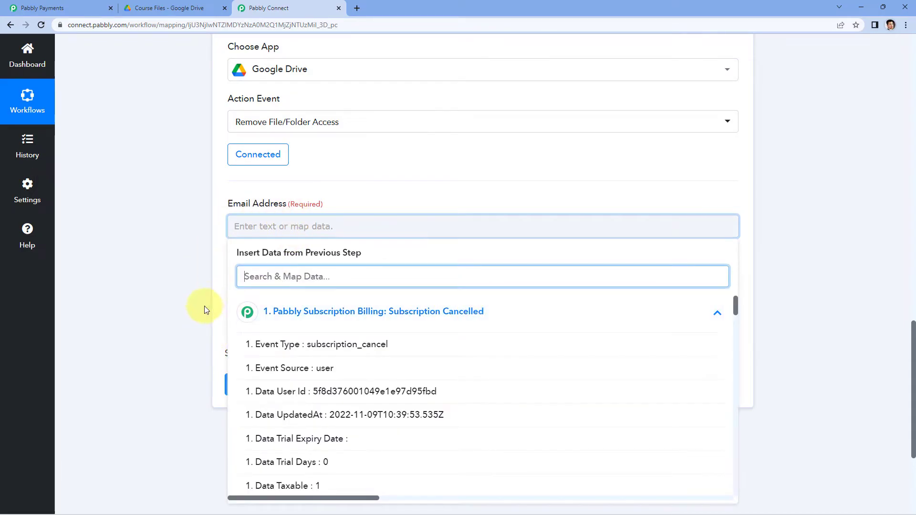
scroll(177, 290, "down", 1)
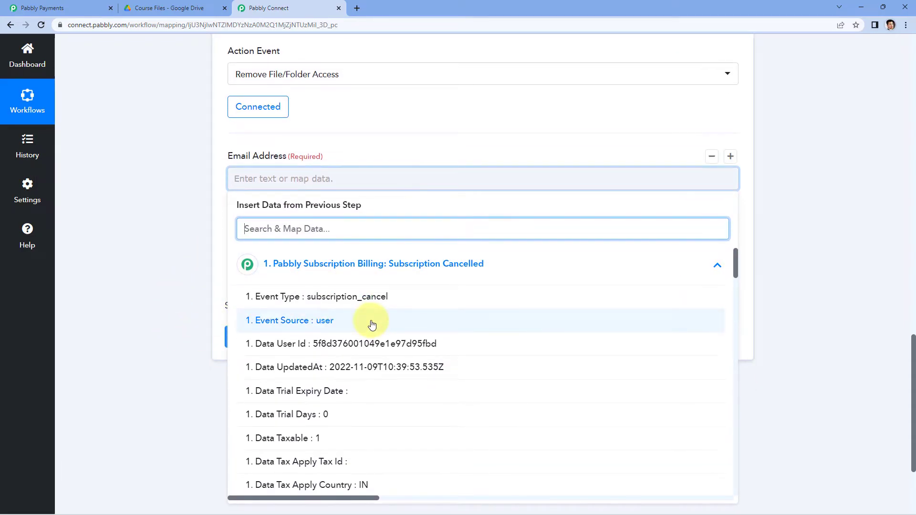
scroll(384, 311, "down", 2)
scroll(387, 307, "down", 13)
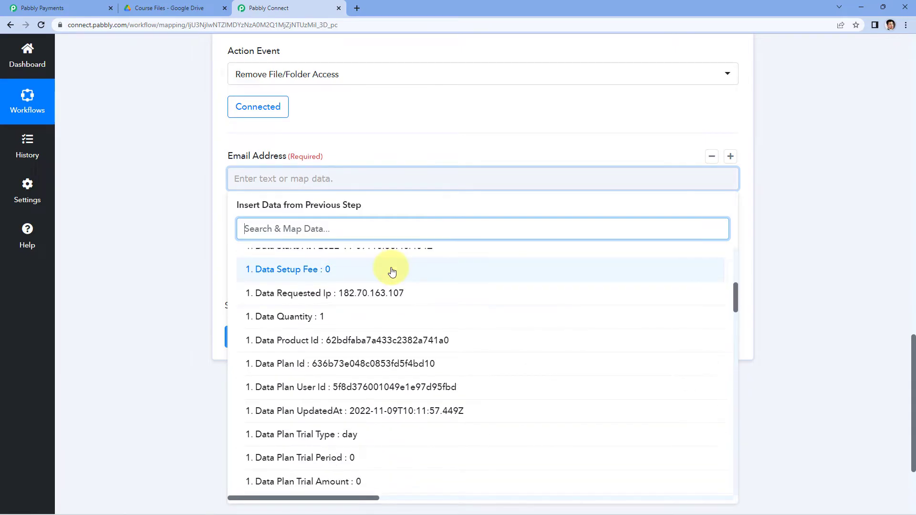
scroll(392, 281, "down", 8)
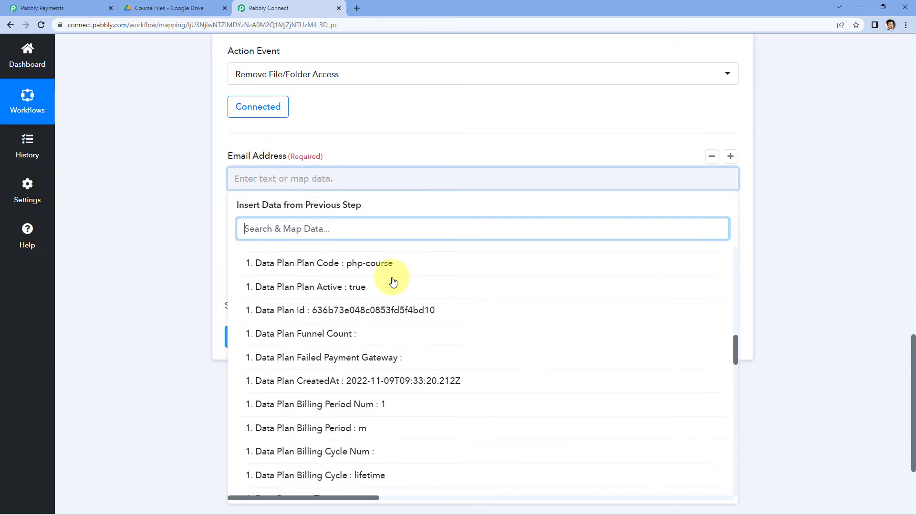
scroll(393, 282, "down", 2)
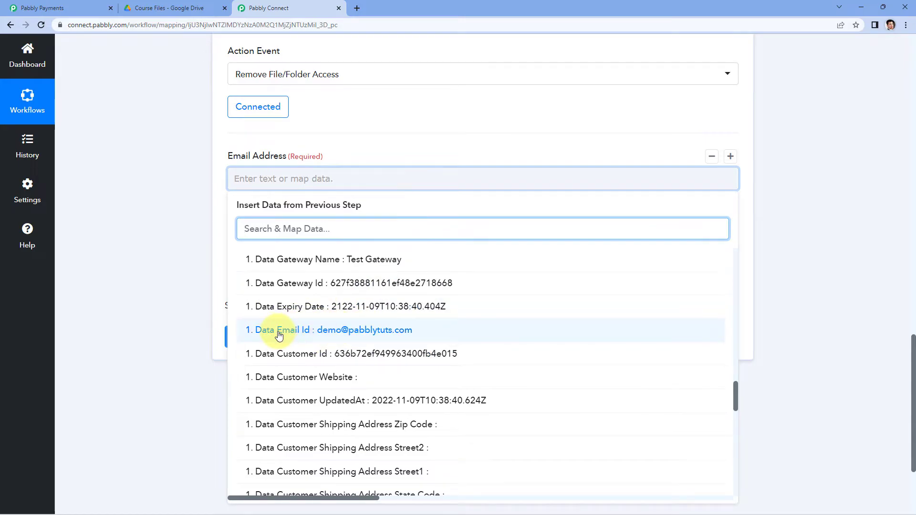
left_click(327, 330)
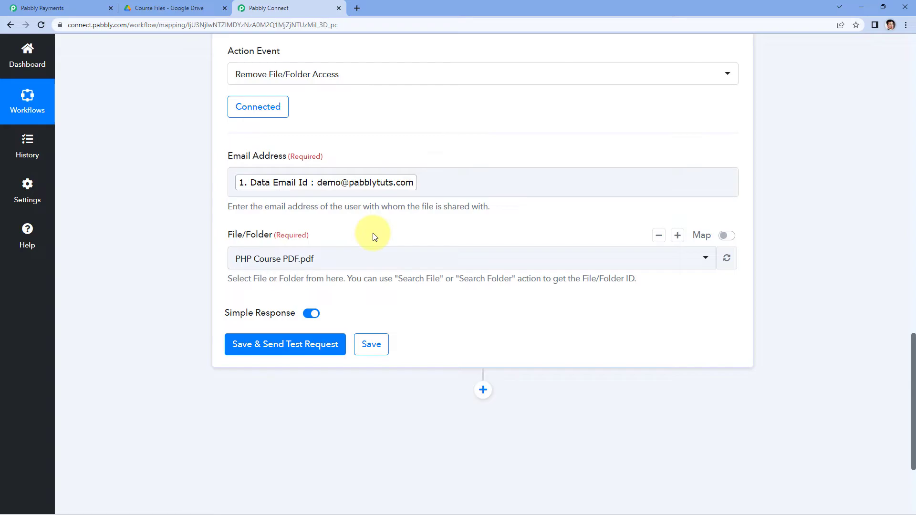
Check the course file's name in Google Drive, choose PHP Course PDF.pdf as the action's File/Folder, and save and send a test request.
left_click(149, 15)
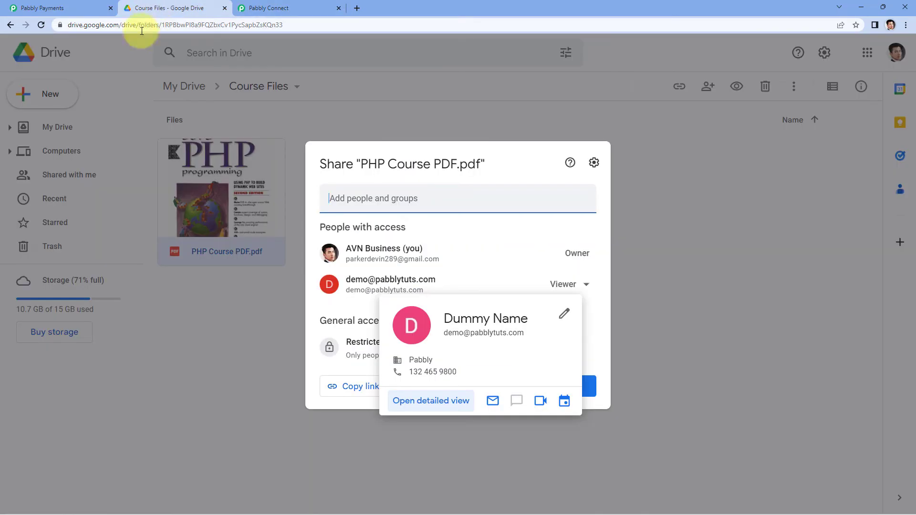
left_click(367, 131)
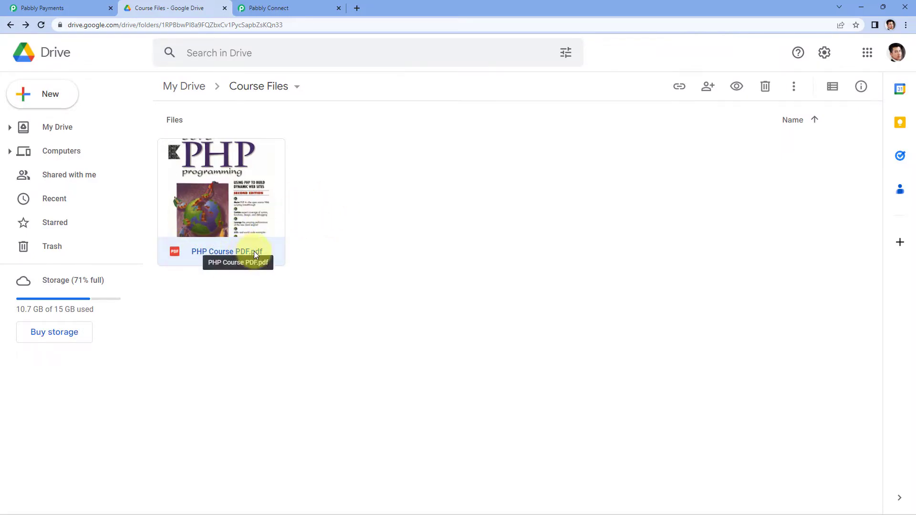
left_click(279, 8)
left_click(374, 257)
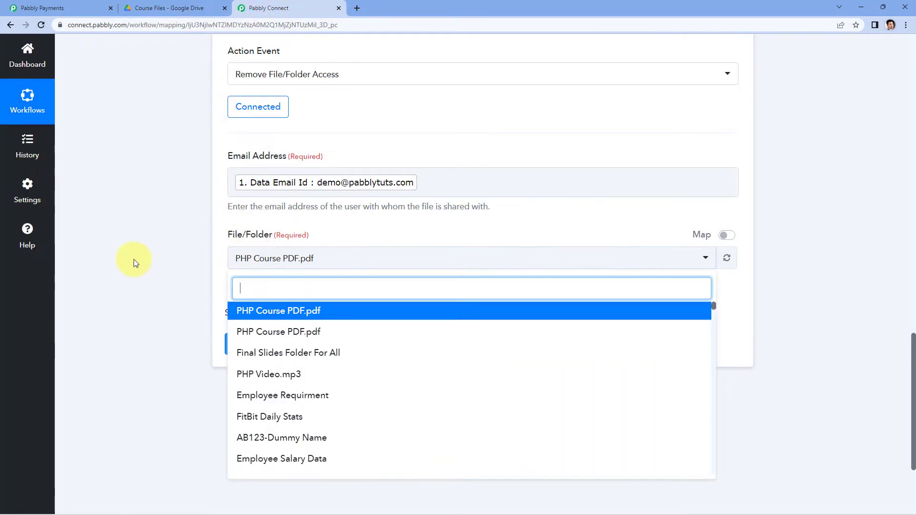
scroll(141, 269, "down", 2)
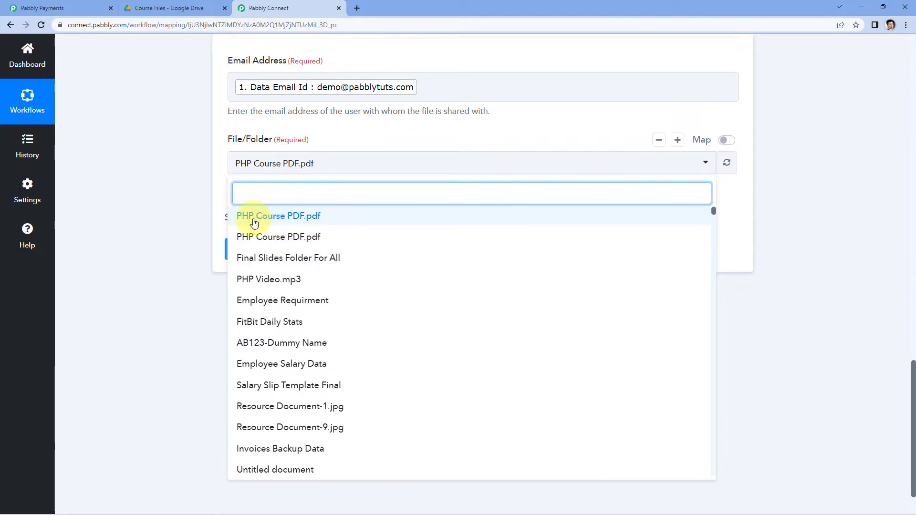
left_click(289, 220)
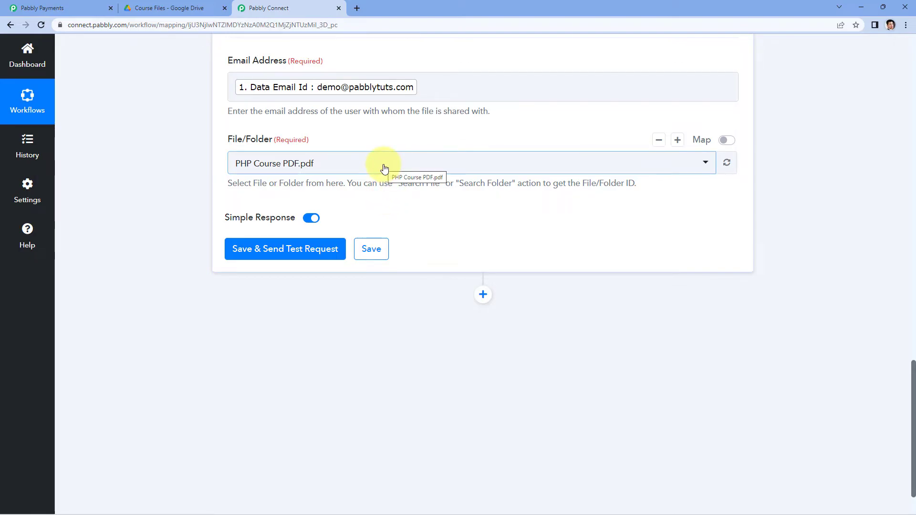
left_click(291, 250)
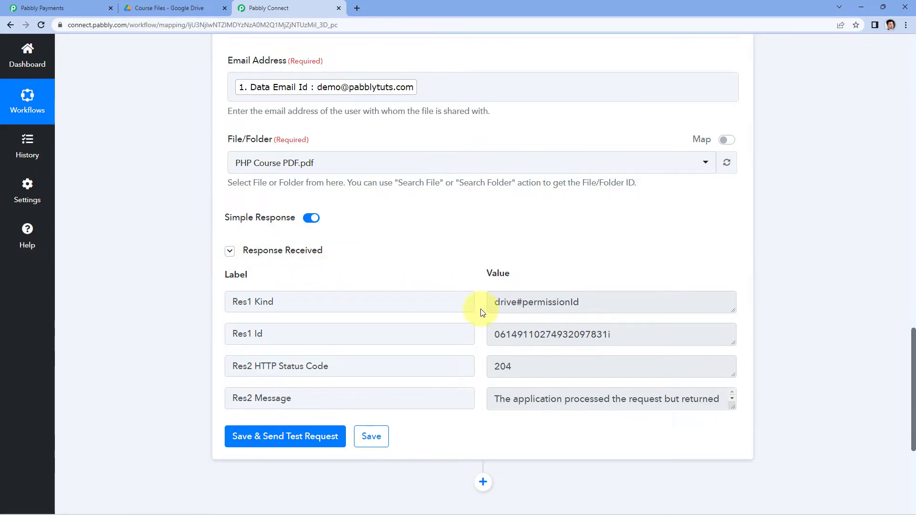
scroll(482, 313, "up", 2)
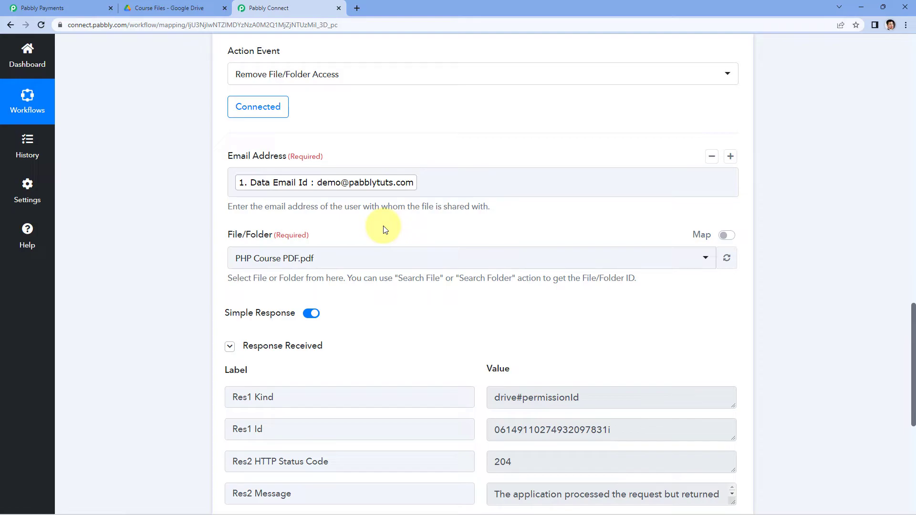
Check in Google Drive's sharing settings who has access to PHP Course PDF.pdf, comparing with the email mapped in the action.
left_click(168, 7)
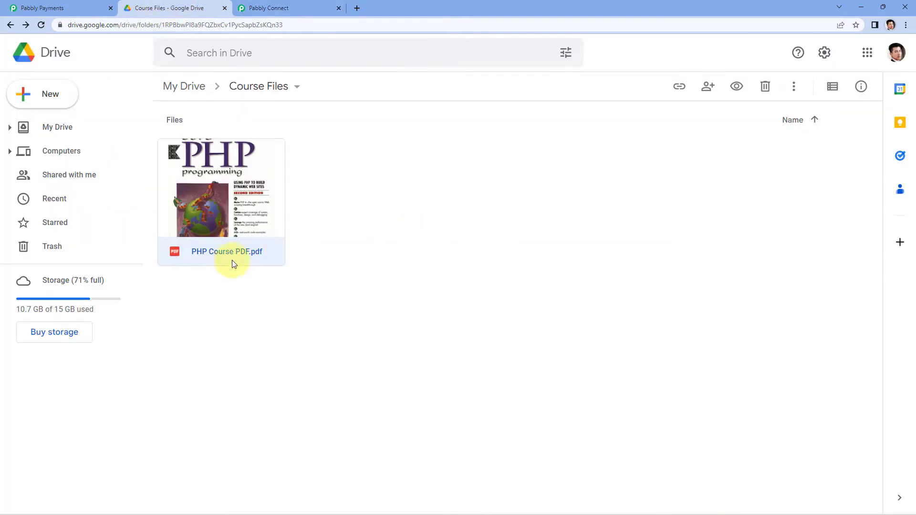
right_click(259, 212)
left_click(308, 266)
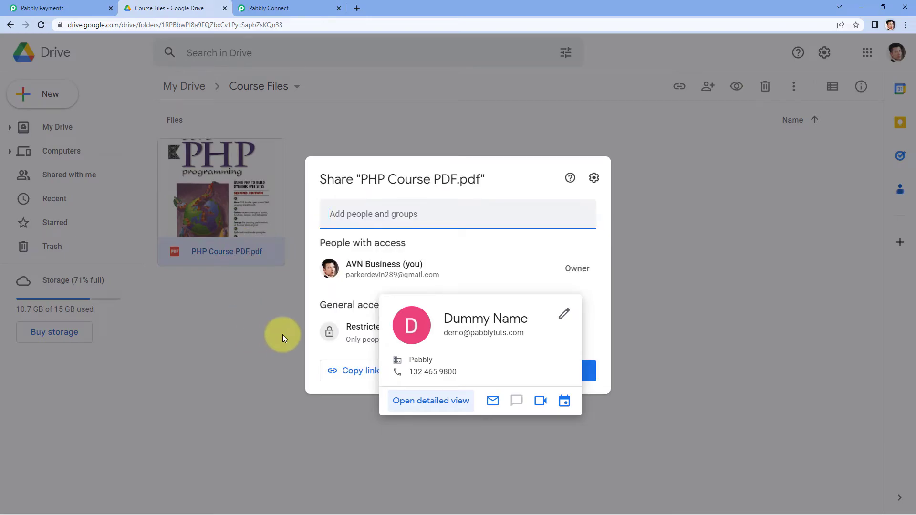
left_click(445, 282)
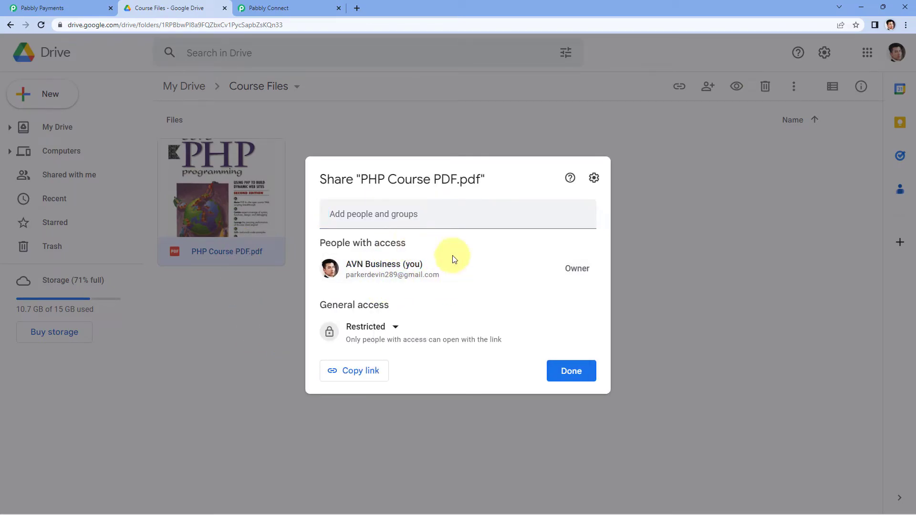
left_click(267, 9)
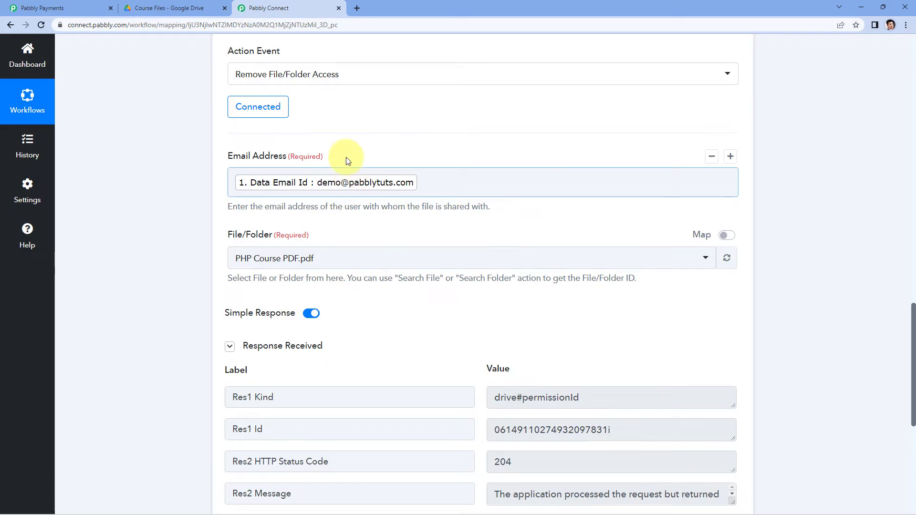
left_click(164, 9)
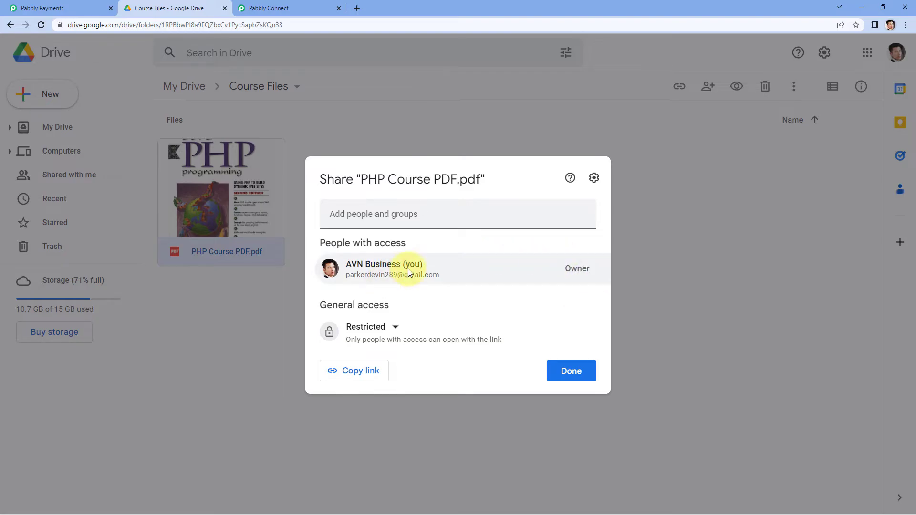
left_click(582, 380)
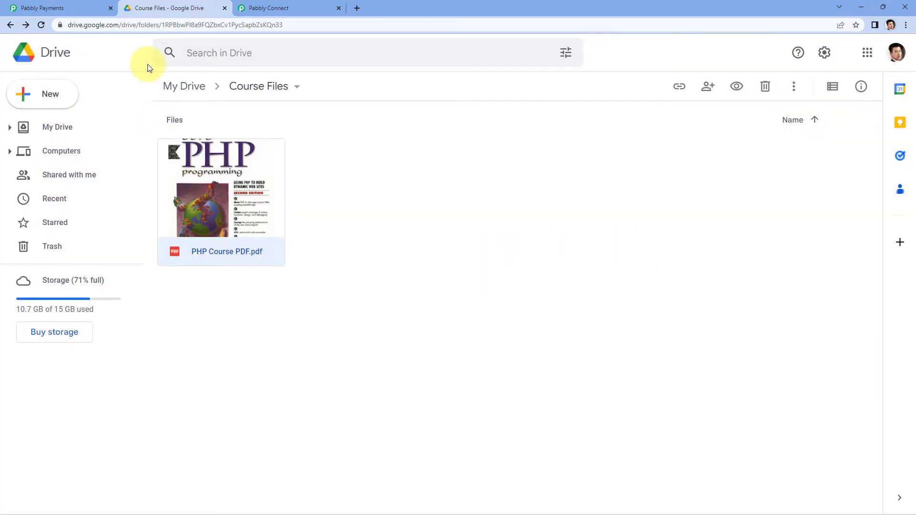
Return to the Pabbly Connect workflow and collapse both the Google Drive action and the Subscription Cancelled trigger.
left_click(272, 8)
scroll(781, 190, "up", 6)
left_click(738, 287)
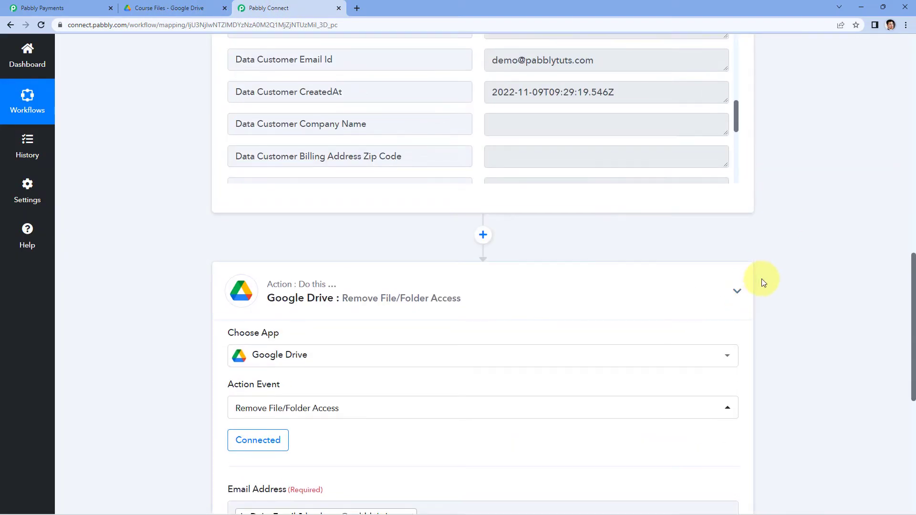
scroll(761, 278, "up", 10)
left_click(645, 228)
scroll(160, 208, "down", 1)
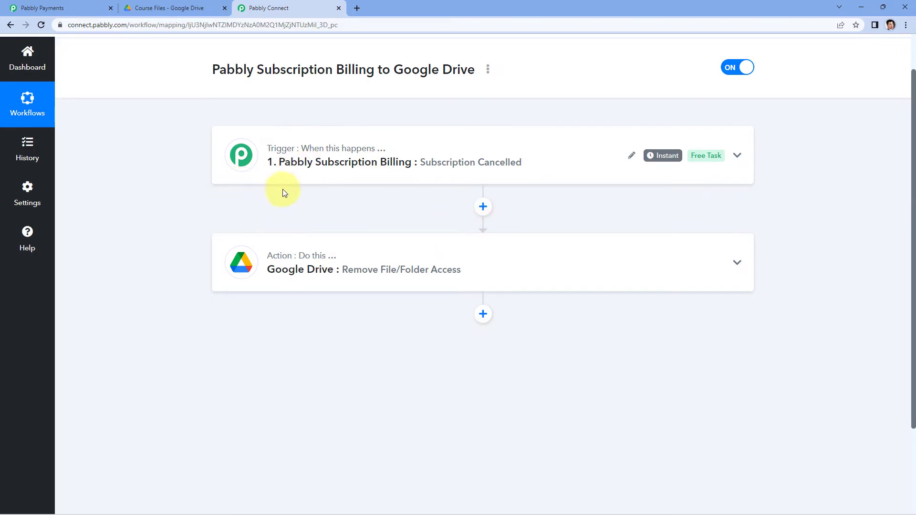
Switch to Pabbly Payments and open the checkout page of the PHP Course product's plan.
left_click(72, 8)
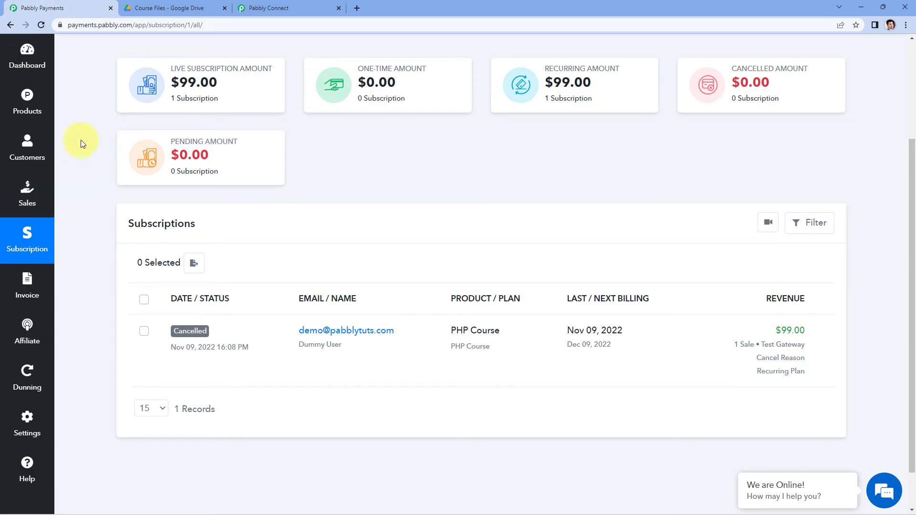
left_click(37, 100)
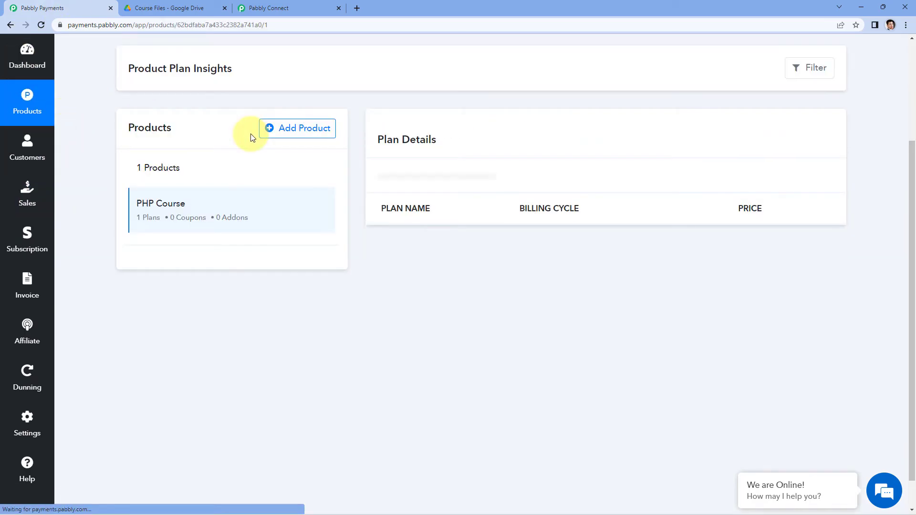
left_click(764, 293)
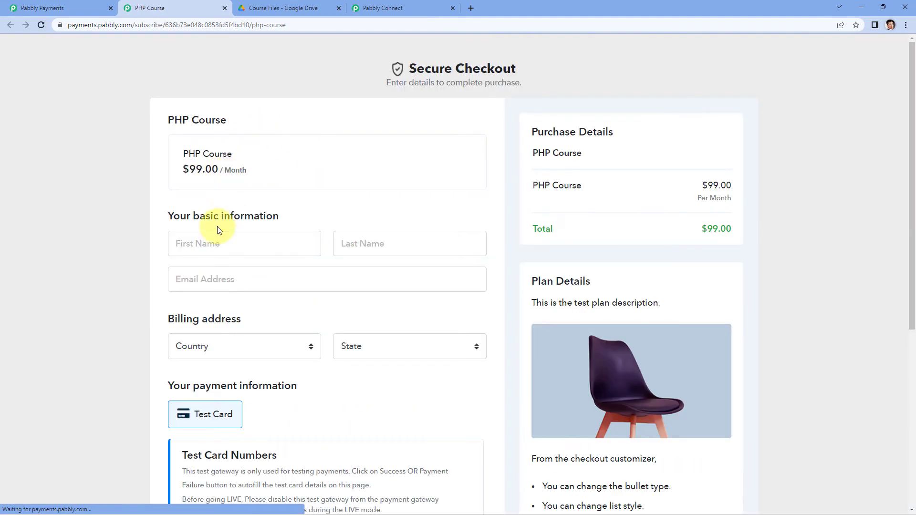
Fill in the checkout form with the customer's first name, last name and email, and set the billing address to India, Madhya Pradesh.
left_click(224, 243)
type("Te")
key("Tab")
key("Tab")
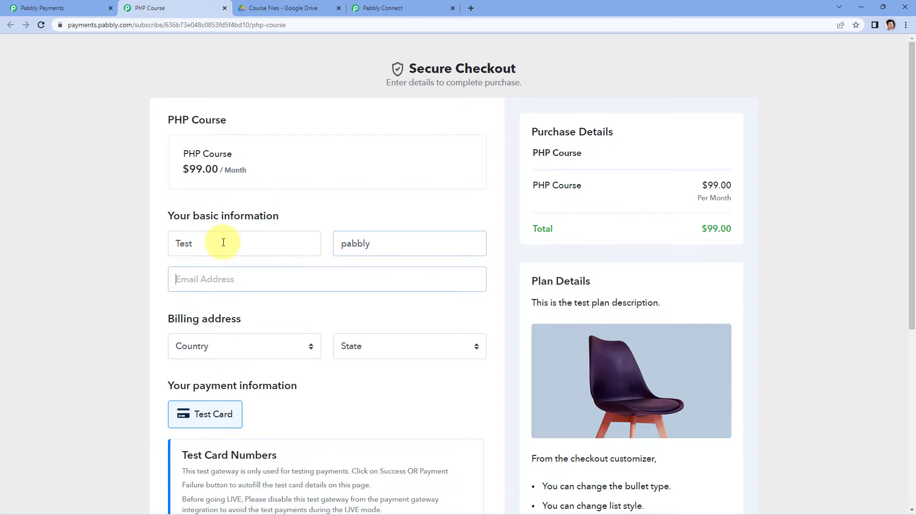
left_click(348, 243)
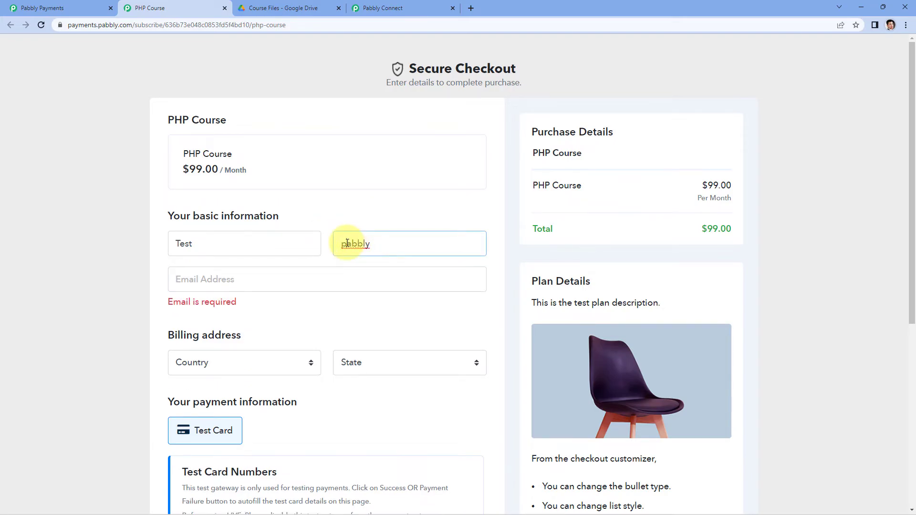
left_click(206, 278)
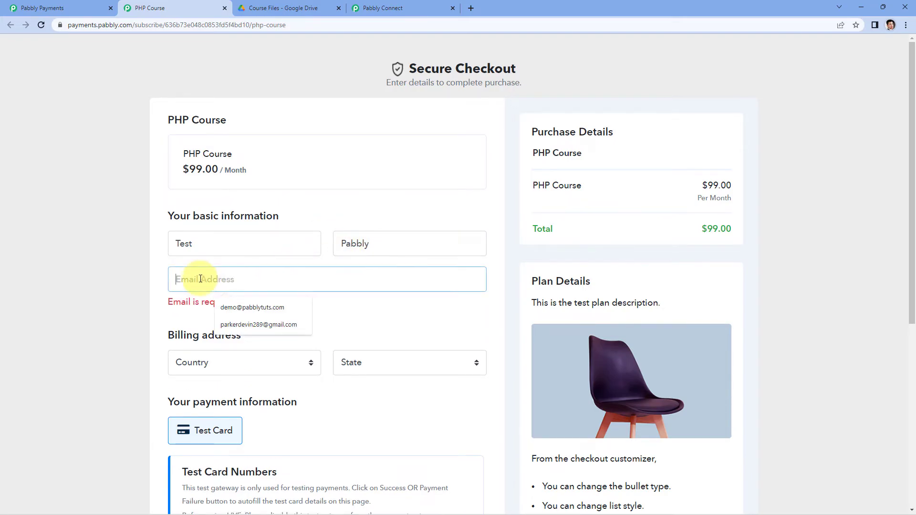
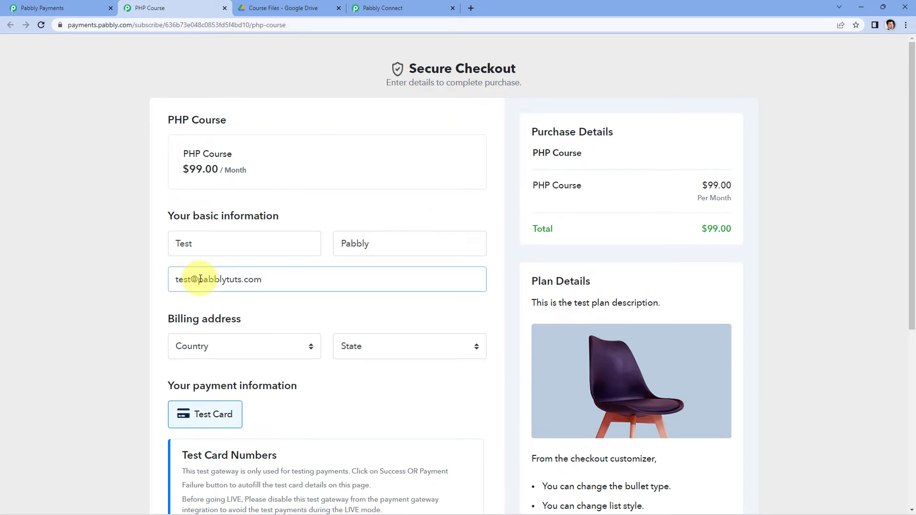
key("Tab")
key("Tab")
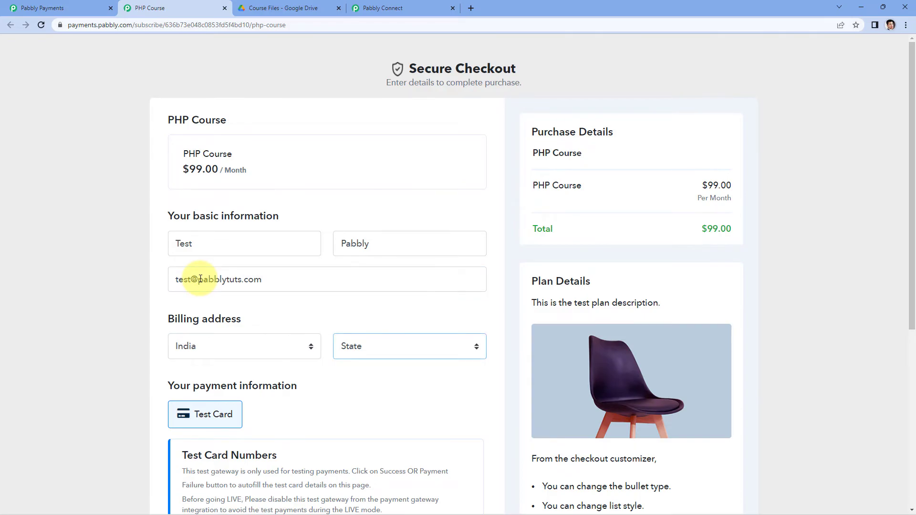
scroll(202, 284, "down", 5)
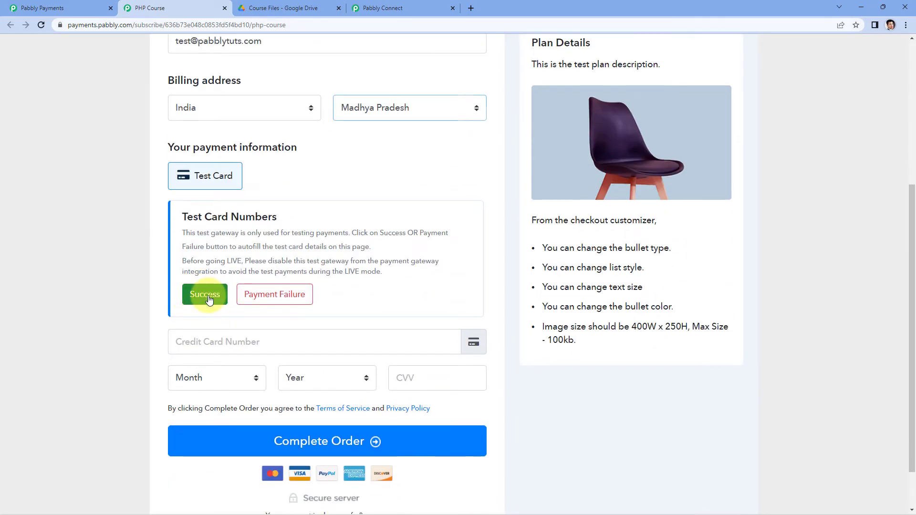
Complete the order with the autofilled test card details for a successful payment, and open the subscriptions list in Pabbly Payments.
left_click(200, 293)
left_click(355, 441)
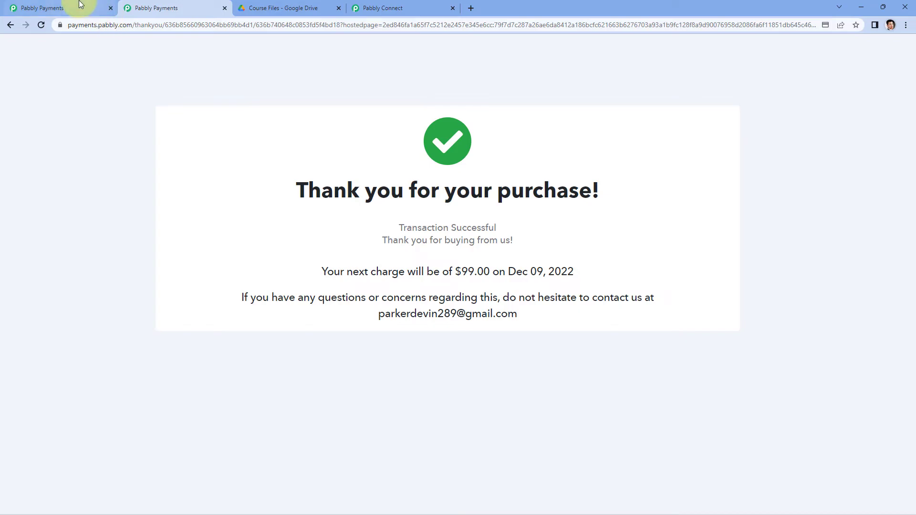
left_click(62, 7)
left_click(35, 236)
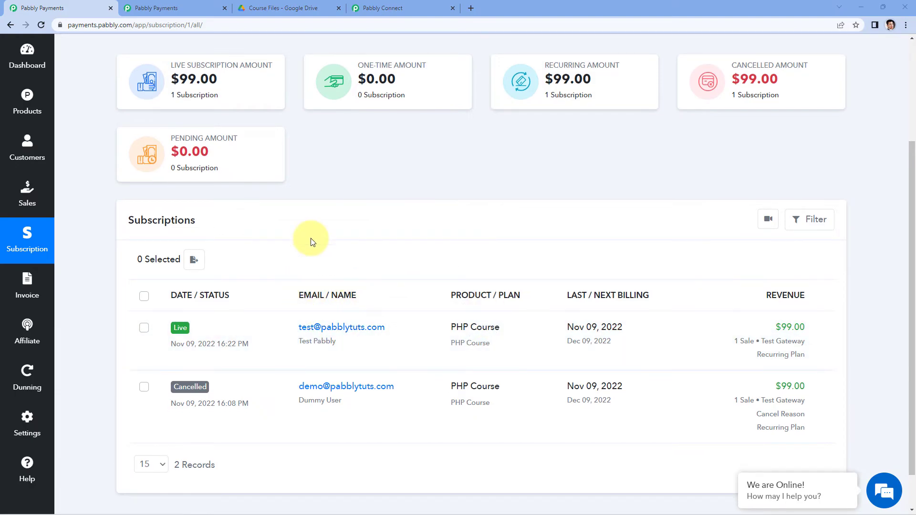
Switch to Google Drive and share PHP Course PDF.pdf with the new customer's email as Editor, sending a notification.
left_click(289, 8)
right_click(253, 193)
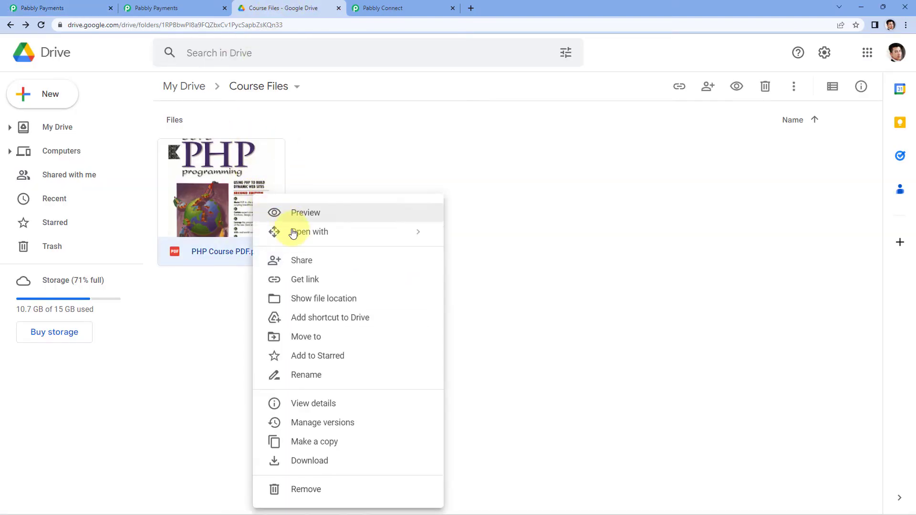
left_click(301, 259)
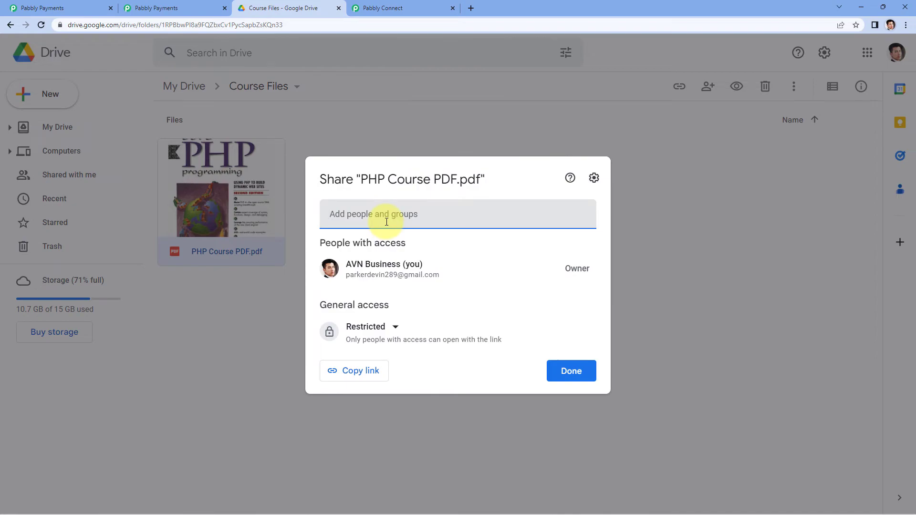
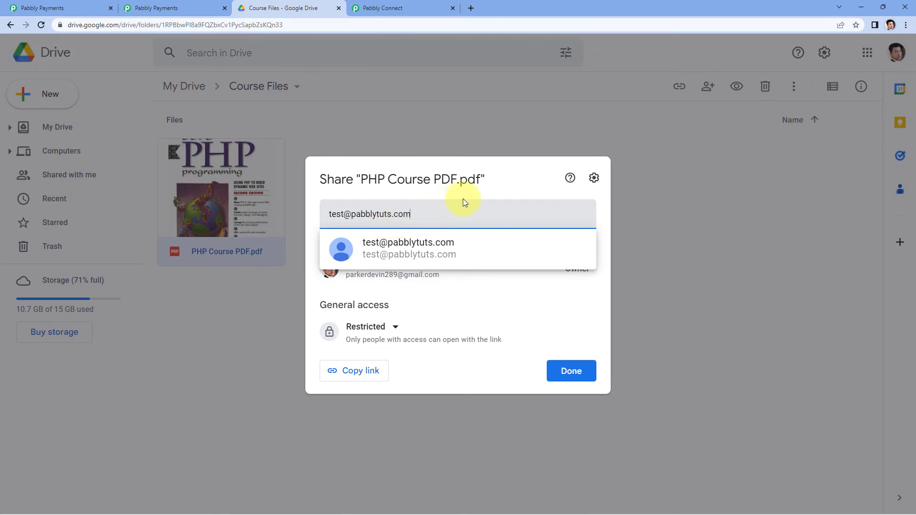
left_click(446, 250)
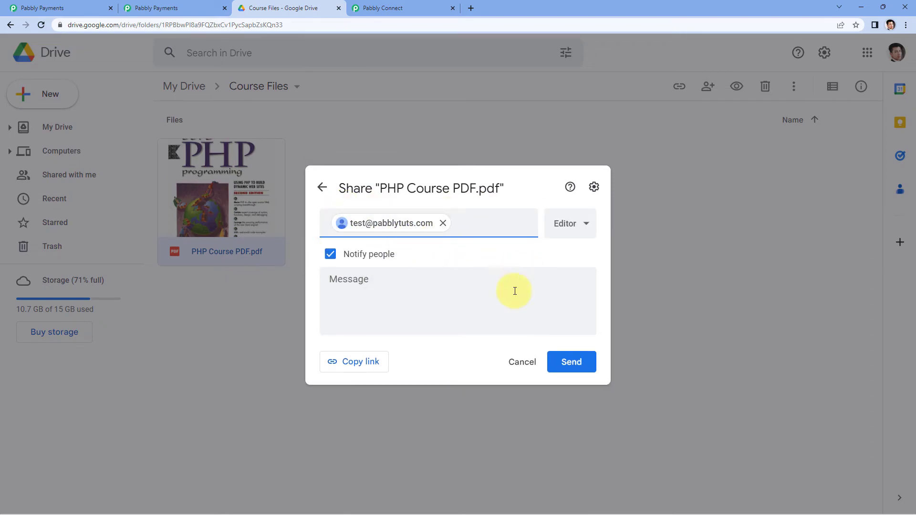
left_click(586, 366)
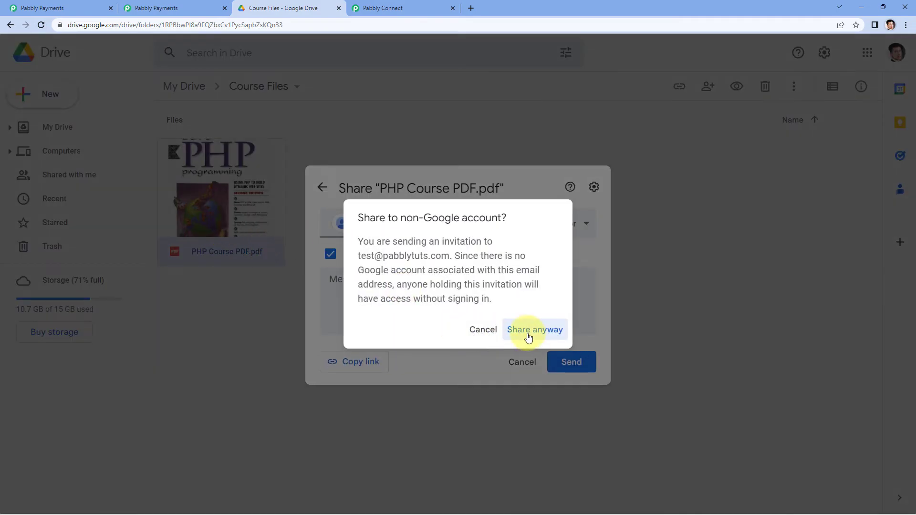
left_click(529, 334)
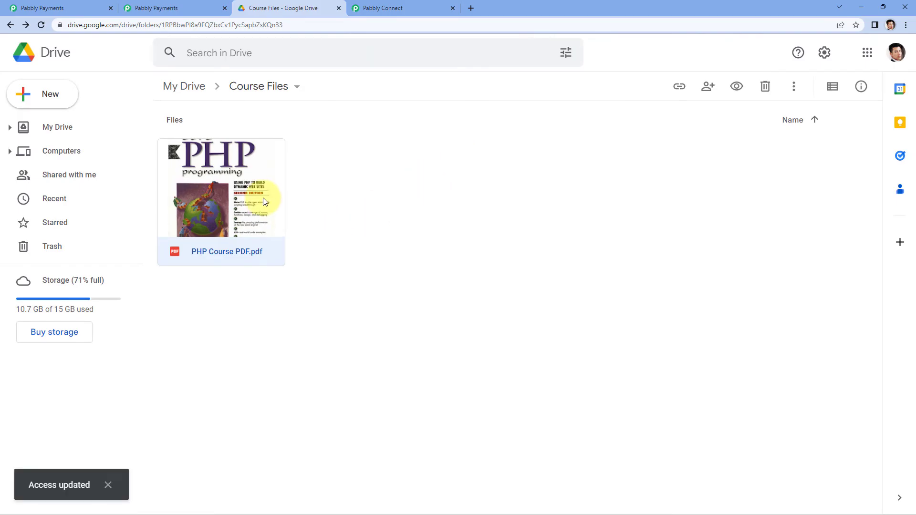
Check the sharing settings of PHP Course PDF.pdf for the newly added customer's access.
right_click(262, 197)
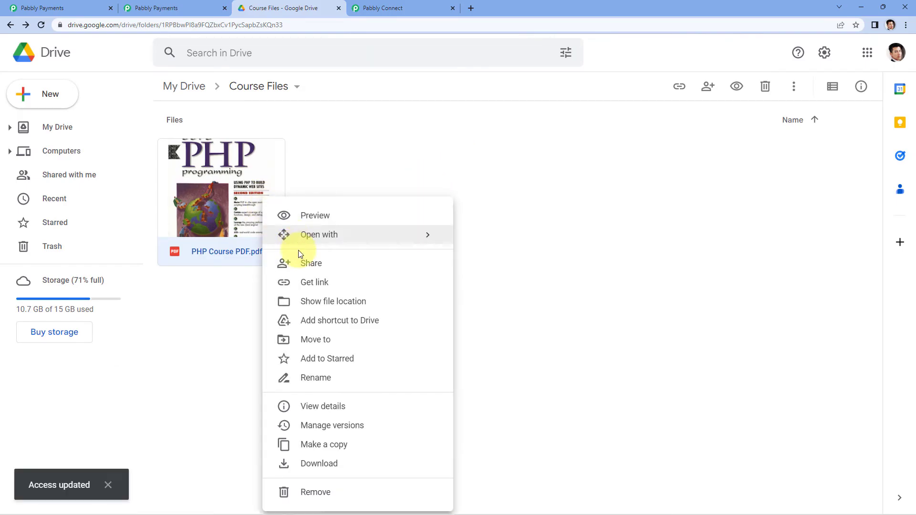
left_click(302, 270)
left_click(680, 221)
Switch to Pabbly Payments and immediately cancel the new customer's live PHP Course subscription with the reason "Real time test".
left_click(45, 8)
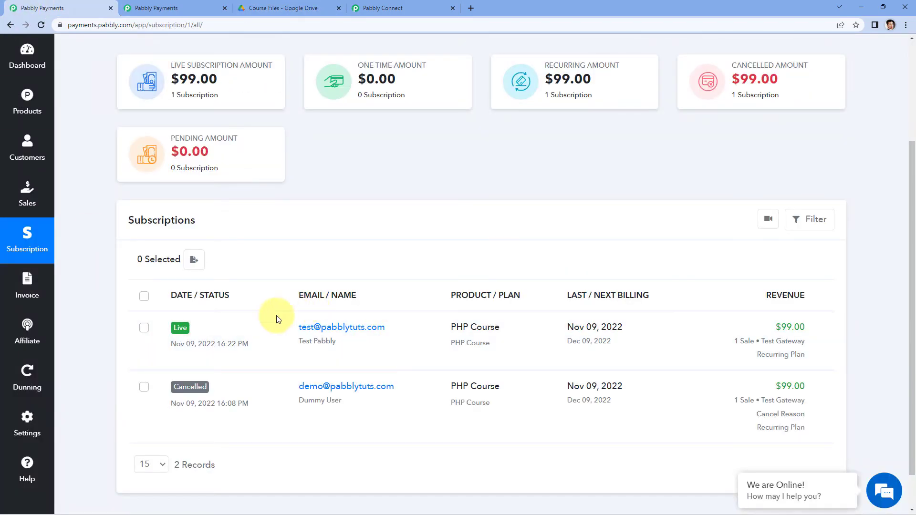
left_click(282, 6)
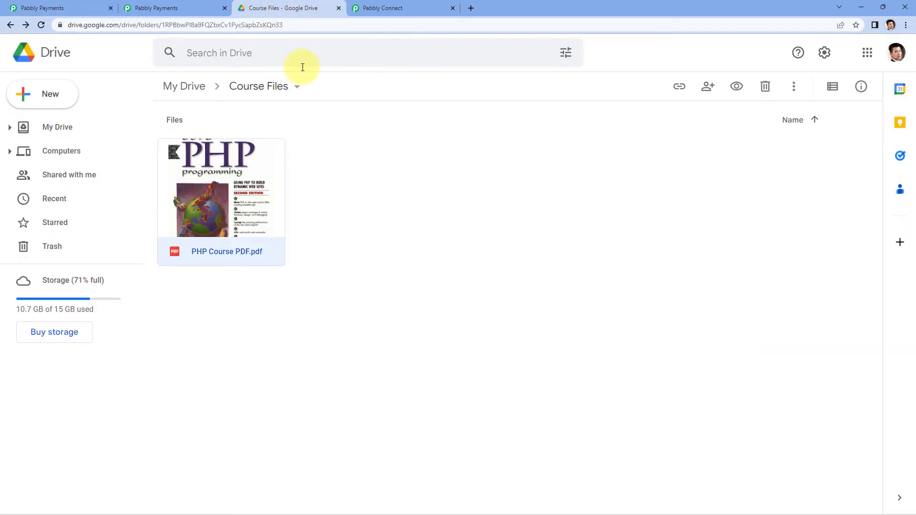
left_click(68, 9)
left_click(822, 328)
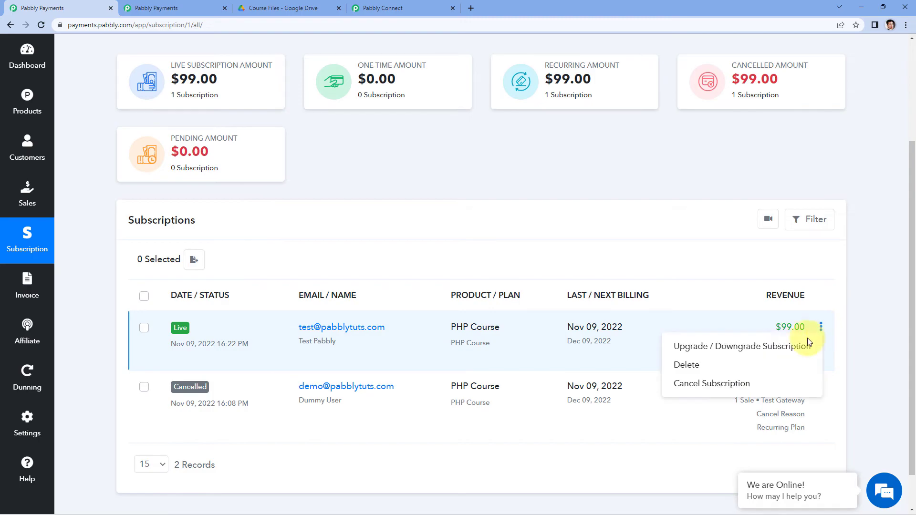
left_click(737, 381)
left_click(391, 190)
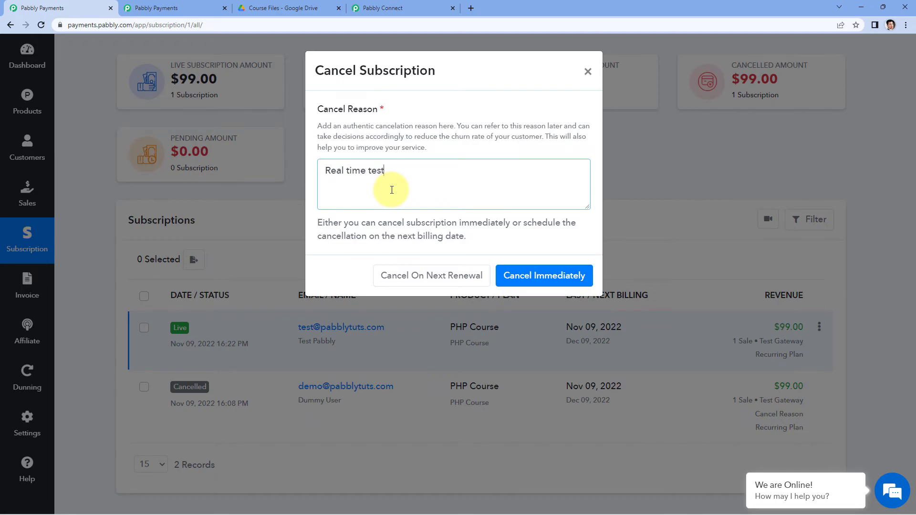
left_click(564, 275)
left_click(553, 343)
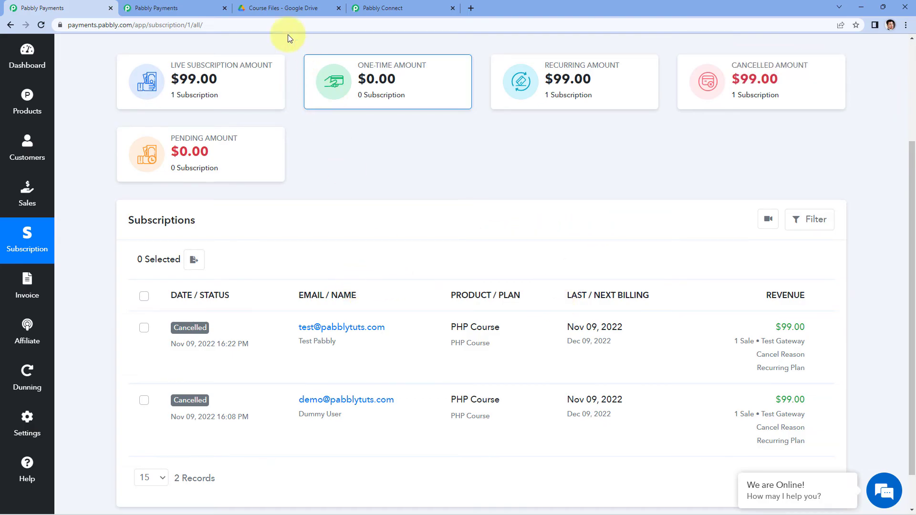
Recheck in Google Drive who has access to PHP Course PDF.pdf, and return to the Pabbly Connect workflow.
left_click(256, 8)
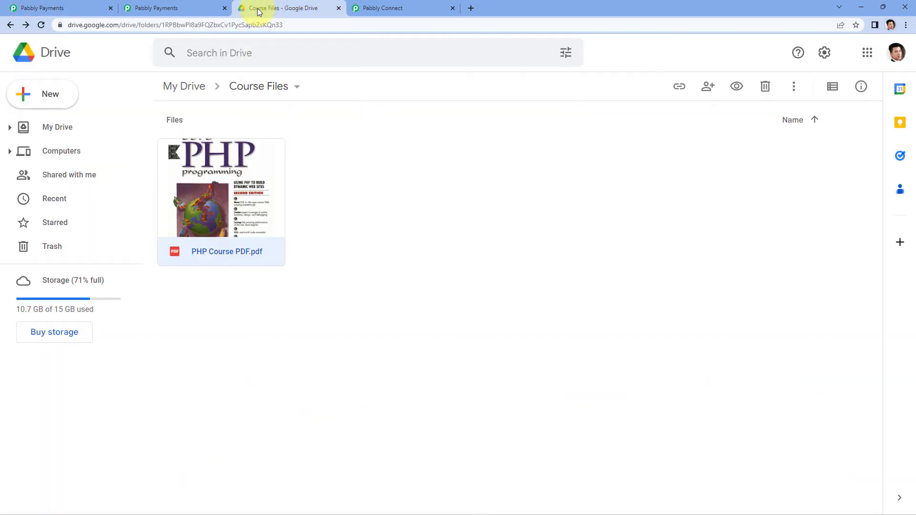
right_click(261, 176)
left_click(288, 241)
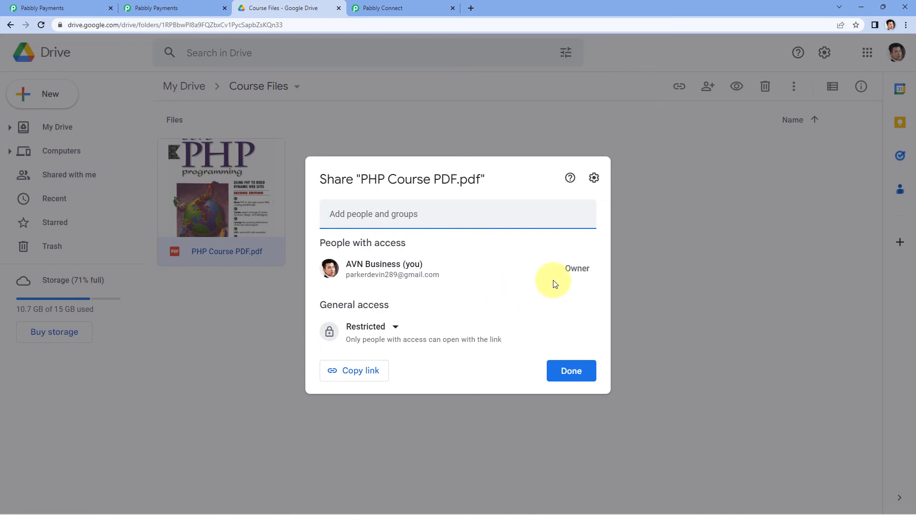
left_click(625, 282)
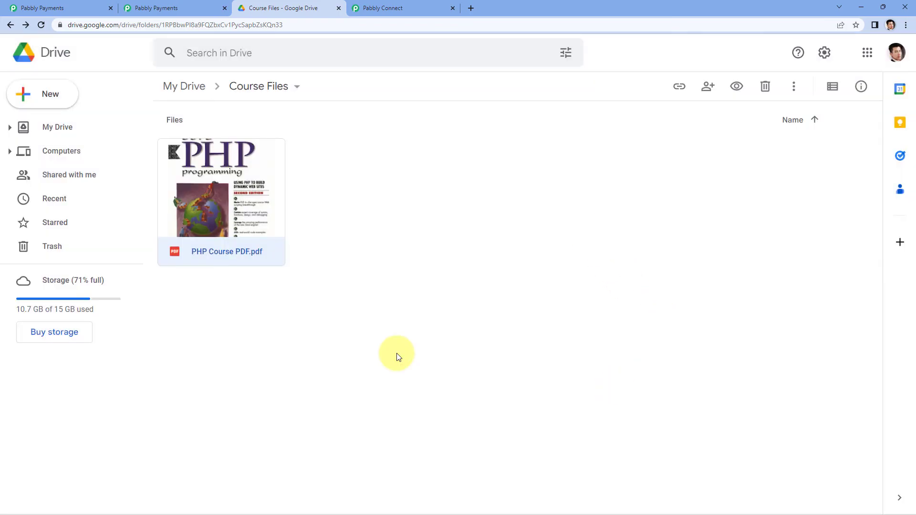
left_click(434, 8)
scroll(562, 194, "up", 1)
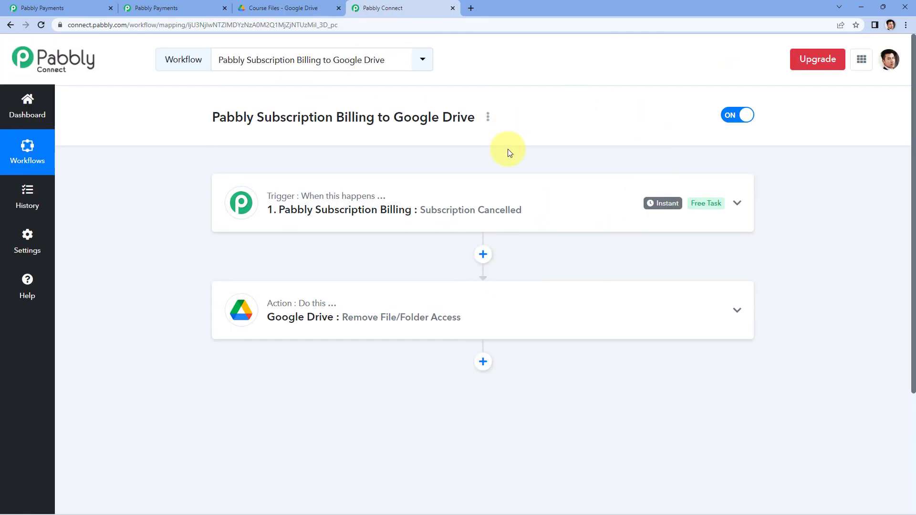